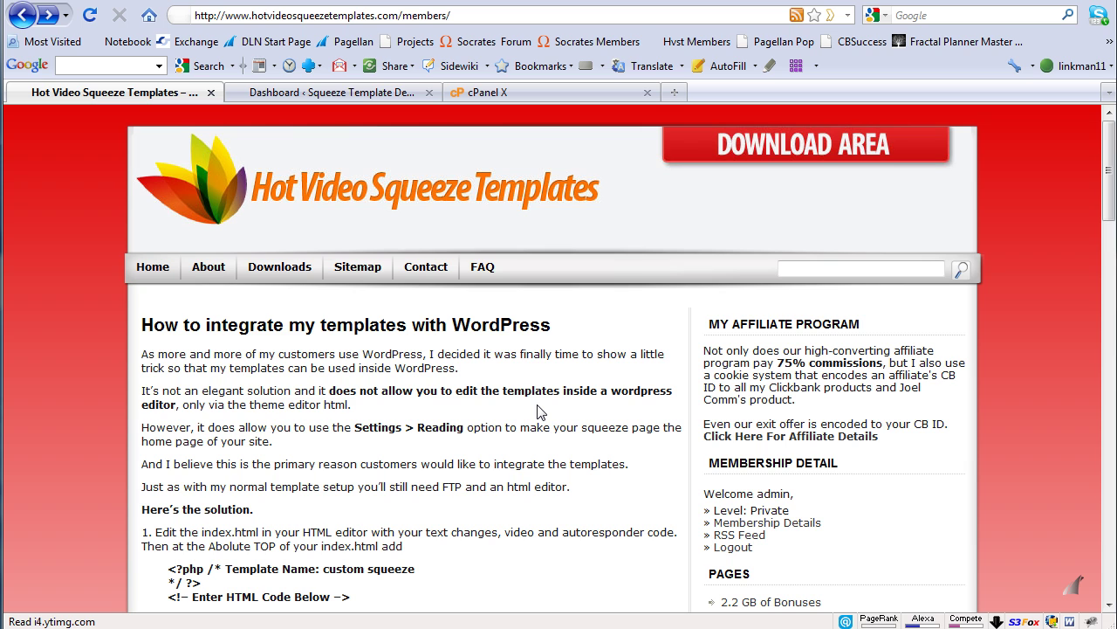
- Open the members' Downloads page to view the available template collections
left_click(279, 276)
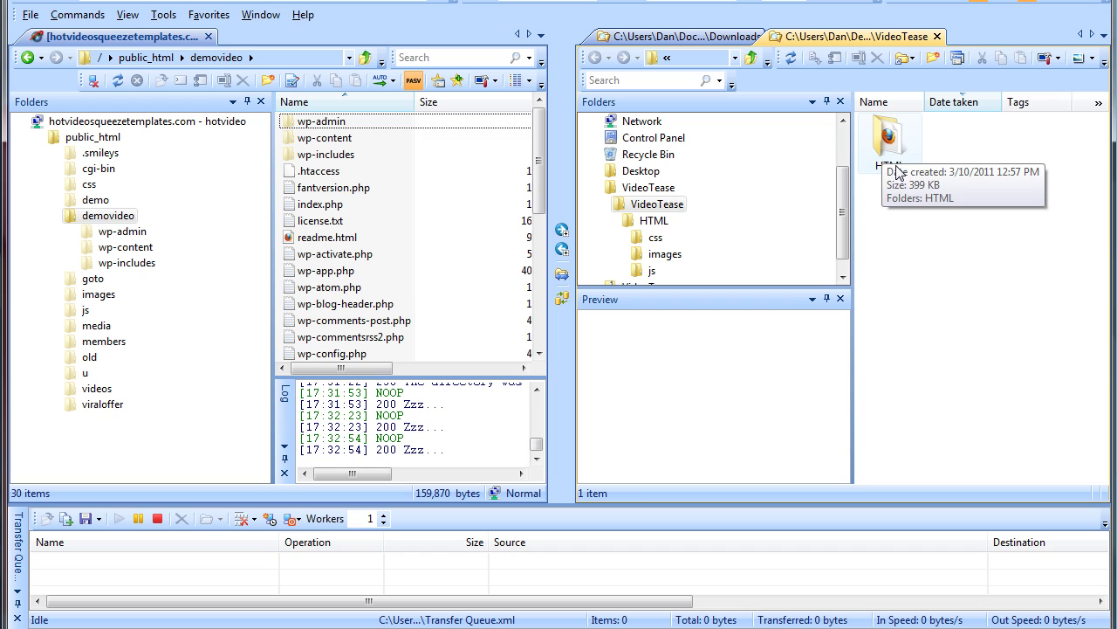
- In the FTP client, rename the local VideoTease HTML folder to squeeze and upload it to the server's demovideo folder
right_click(886, 162)
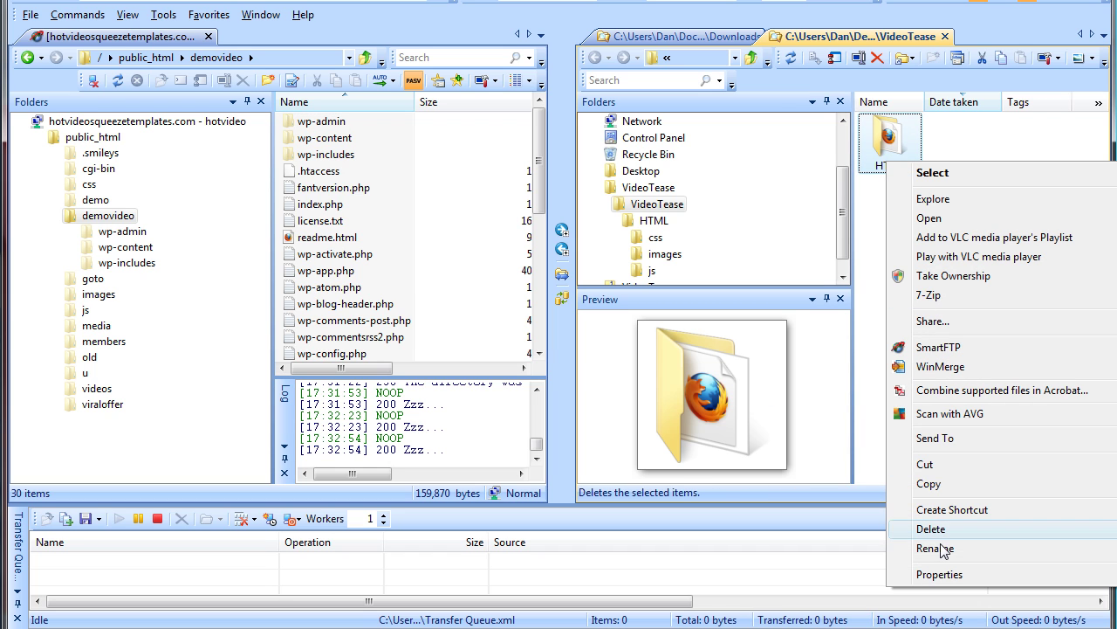
left_click(934, 548)
type("sqq")
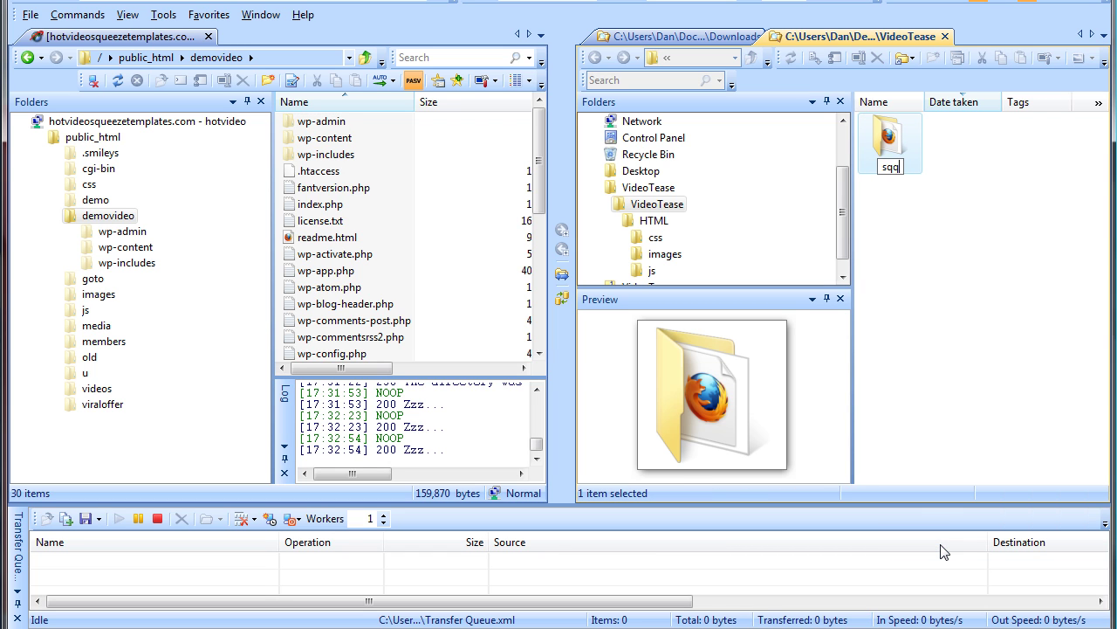
type("ueeze")
left_click(945, 421)
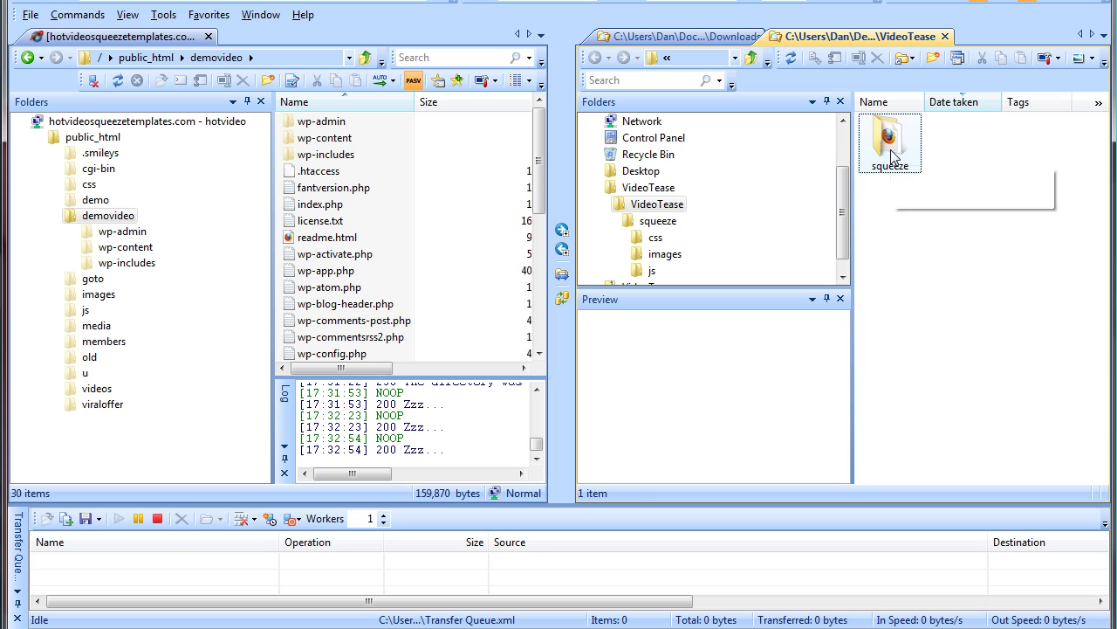
left_click_drag(889, 144, 486, 279)
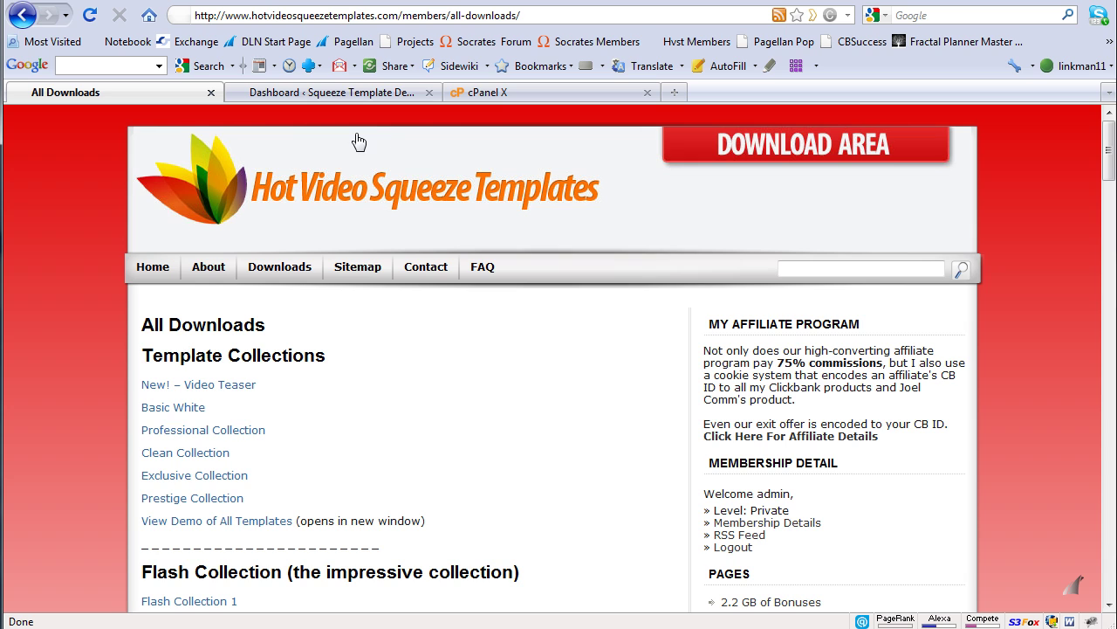
- Switch to cPanel in the browser and open /public_html/demovideo/squeeze in File Manager, starting from the web root
left_click(497, 96)
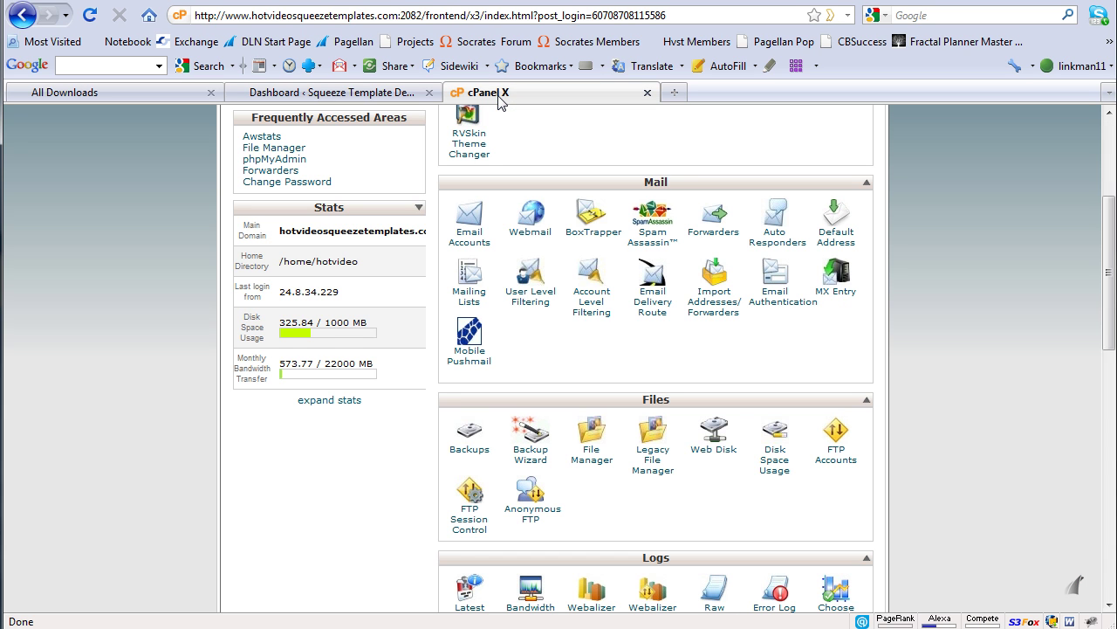
left_click(587, 449)
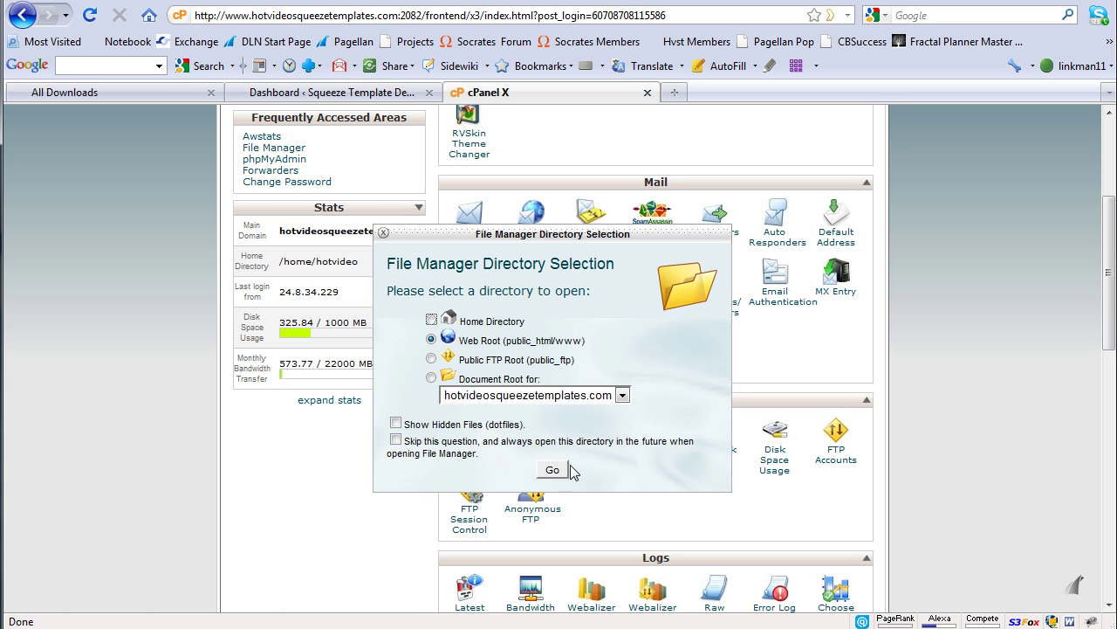
left_click(553, 471)
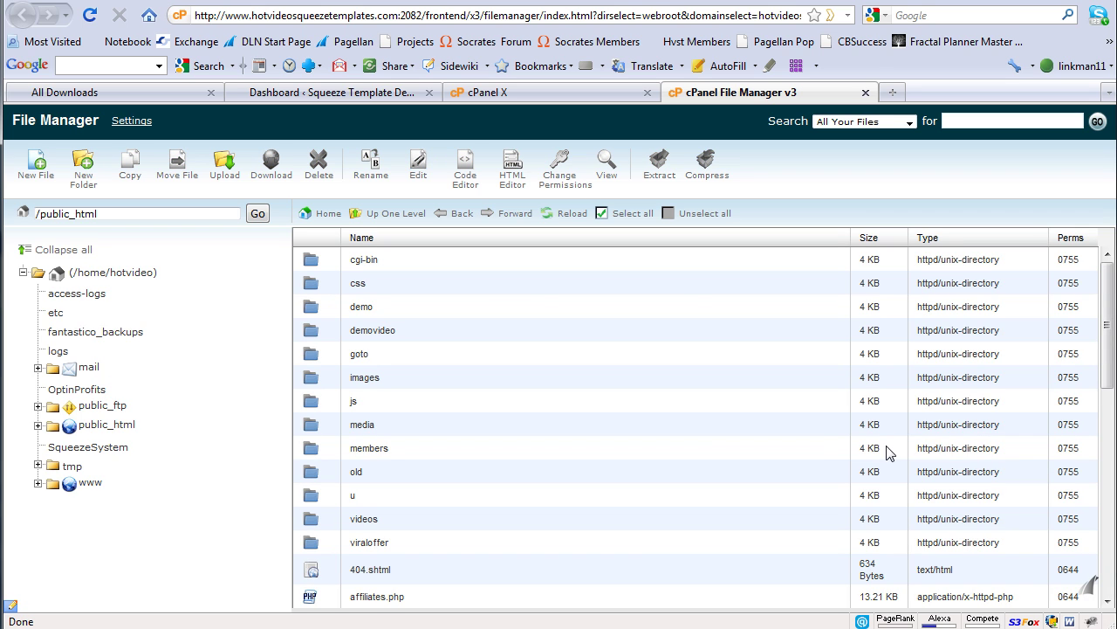
left_click(313, 331)
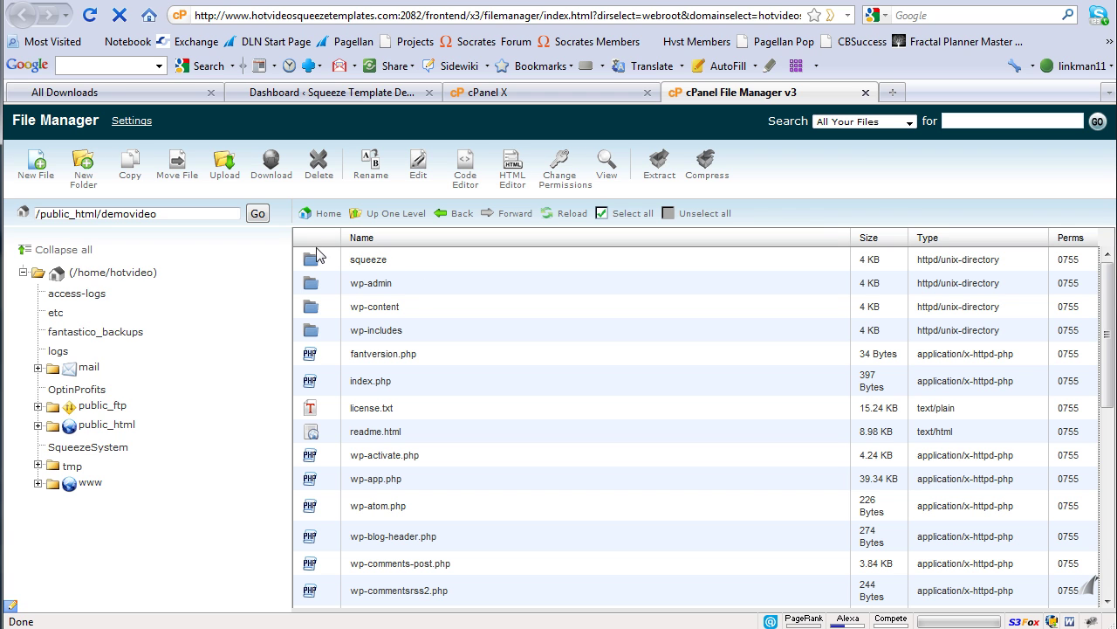
left_click(313, 262)
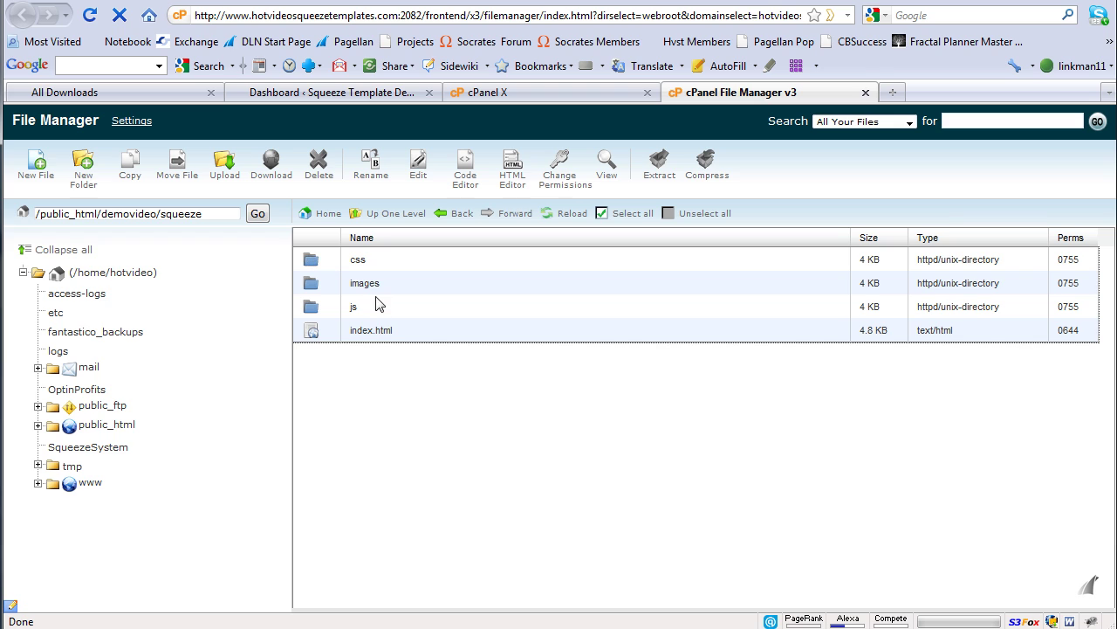
- Open the squeeze folder's index.html in the HTML Editor with utf-8 encoding
left_click(310, 336)
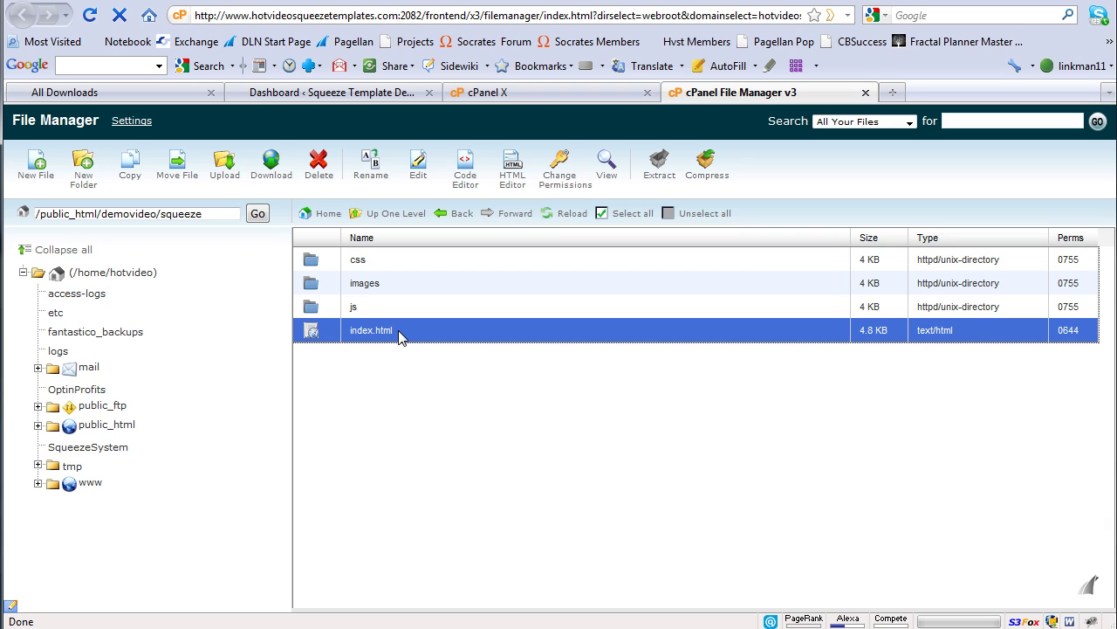
left_click(513, 179)
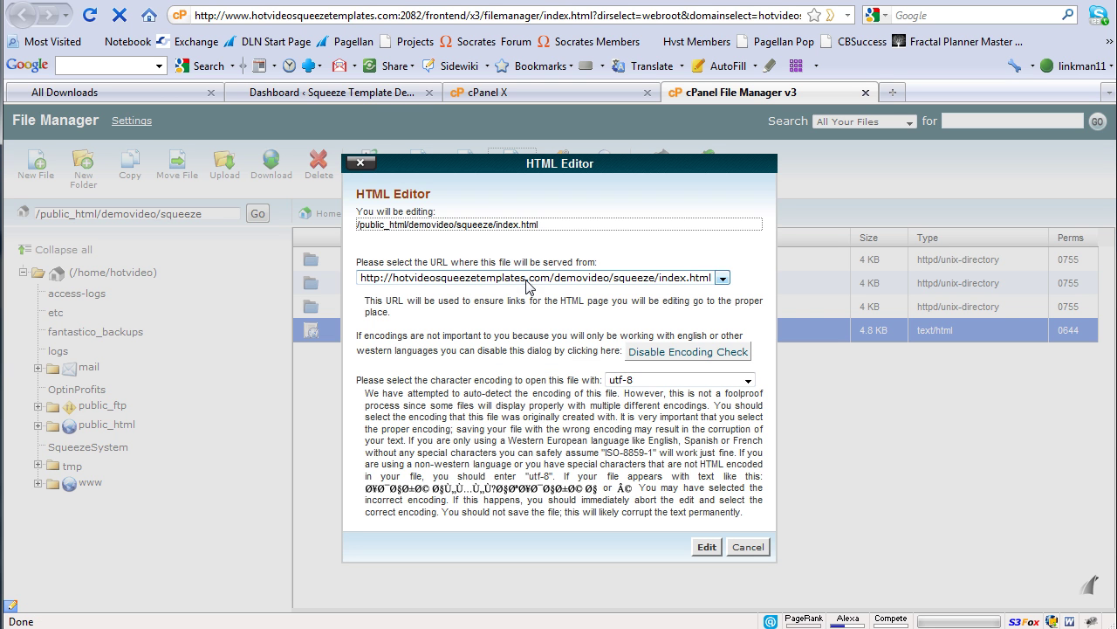
left_click(706, 546)
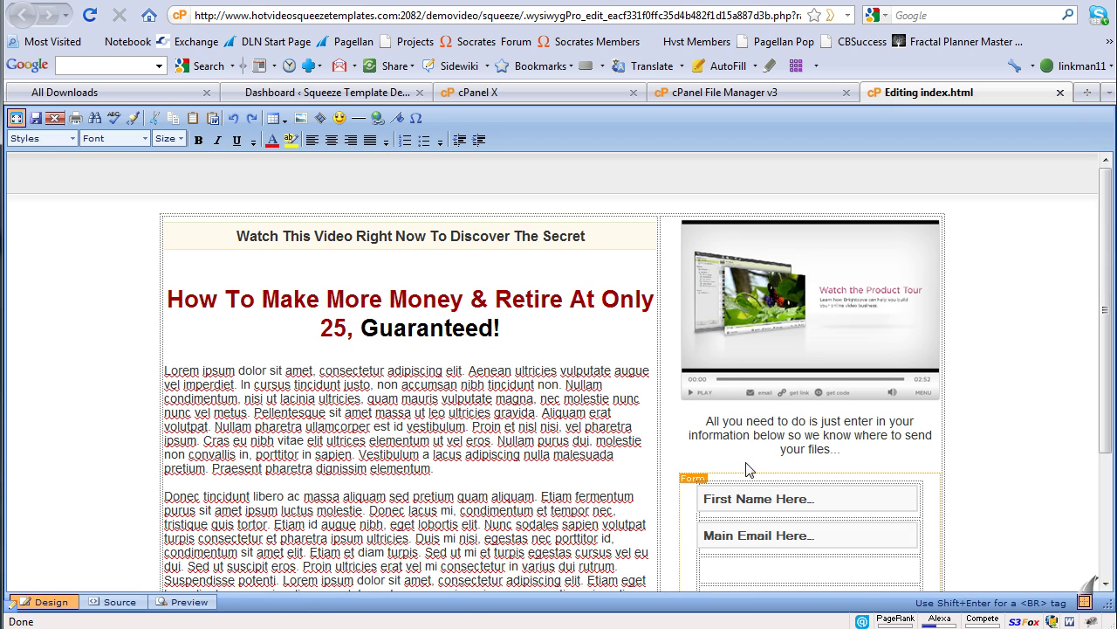
- Replace the start of the headline with "How to make videos" and overwrite the end of the first paragraph with filler letters
scroll(1102, 367, "down", 5)
scroll(1083, 275, "up", 5)
left_click_drag(169, 299, 361, 295)
type("How to make vid")
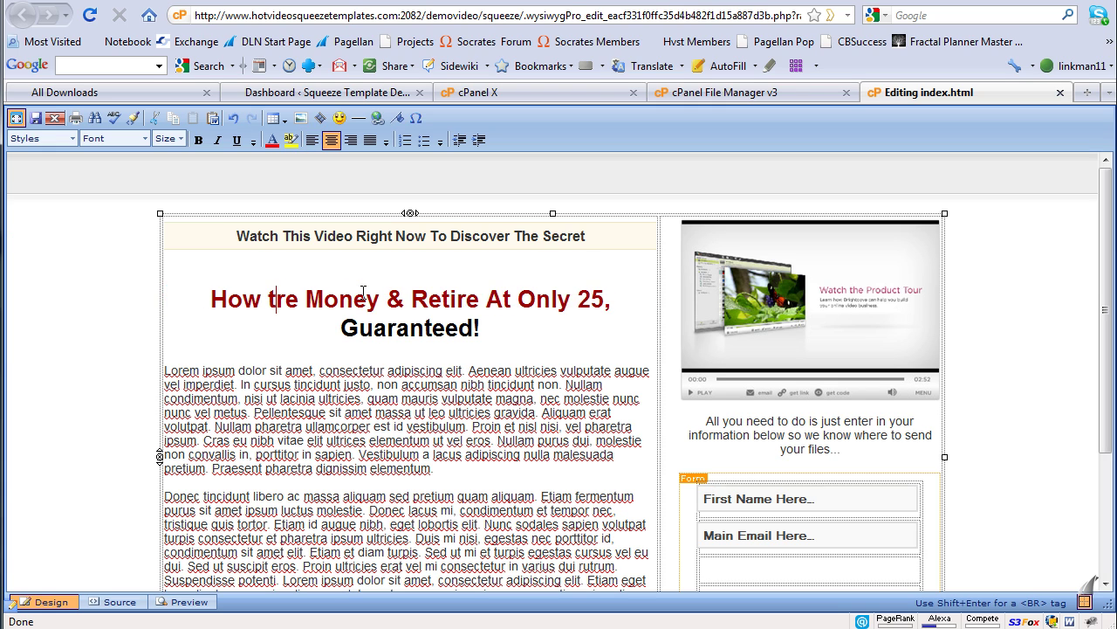
type("eos")
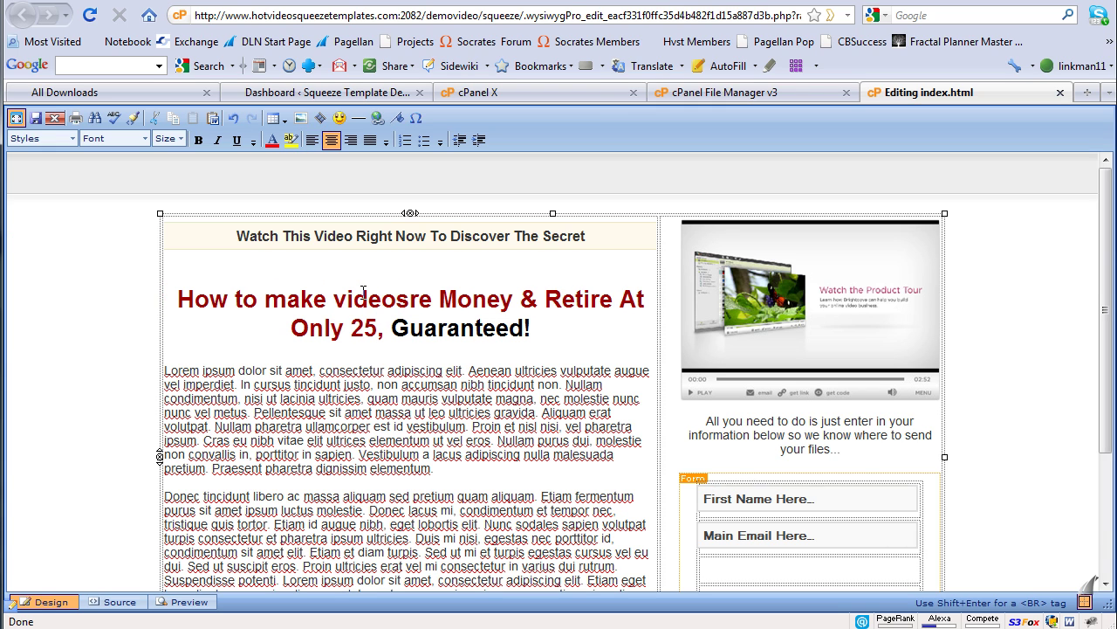
key("Delete")
key("Delete")
left_click_drag(292, 384, 417, 470)
type("dfdsfdsdfdum.")
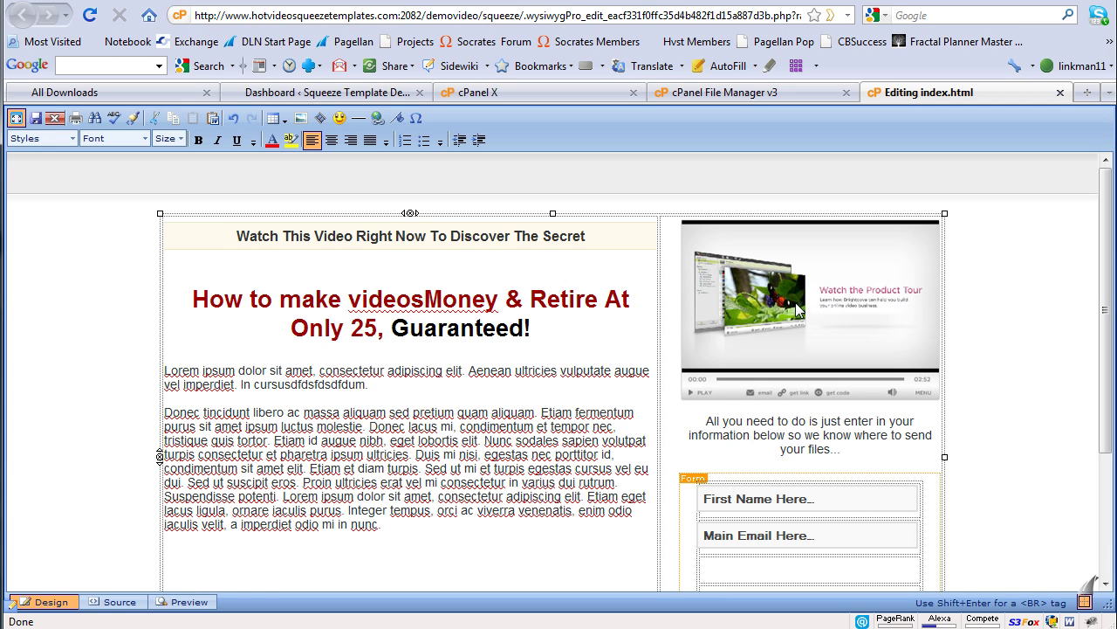
left_click(118, 602)
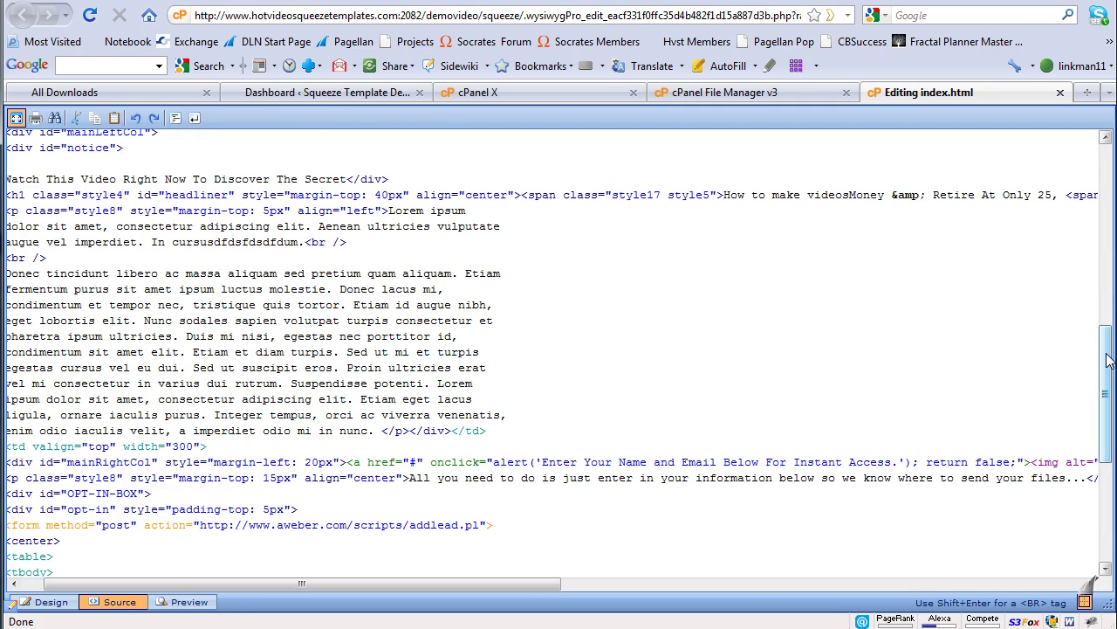
left_click_drag(1107, 361, 1097, 472)
scroll(1097, 472, "up", 3)
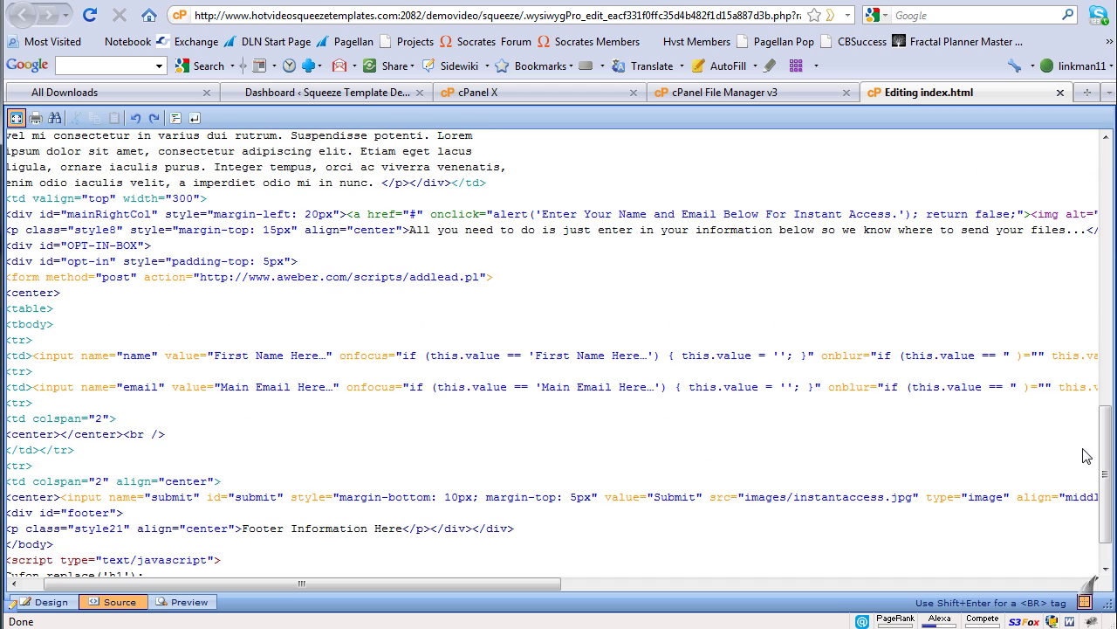
left_click_drag(1097, 458, 1083, 415)
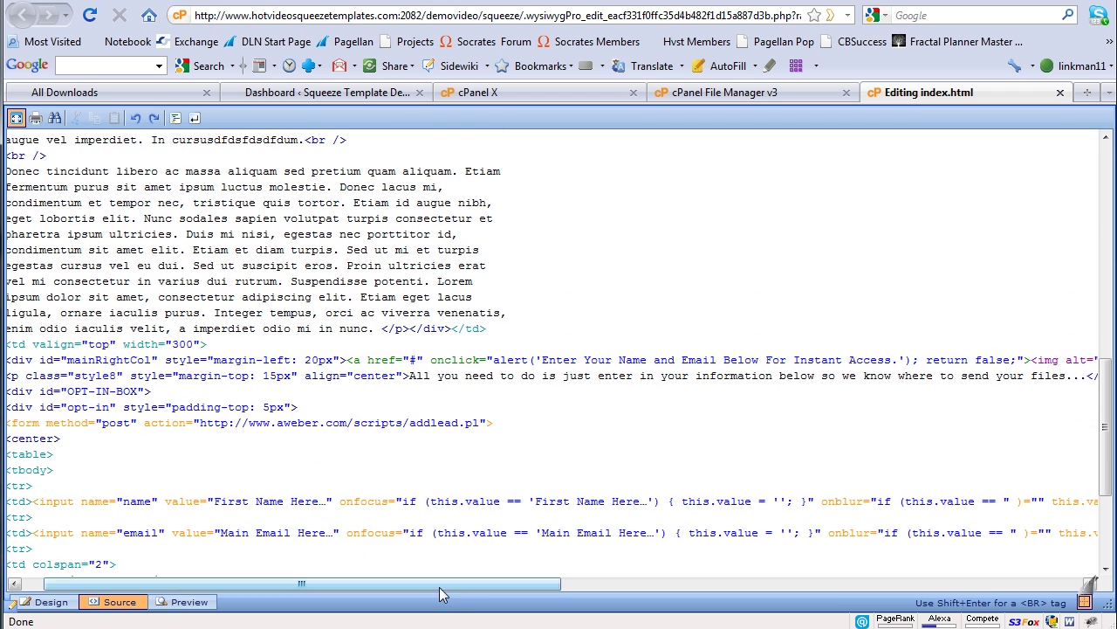
left_click_drag(445, 584, 376, 587)
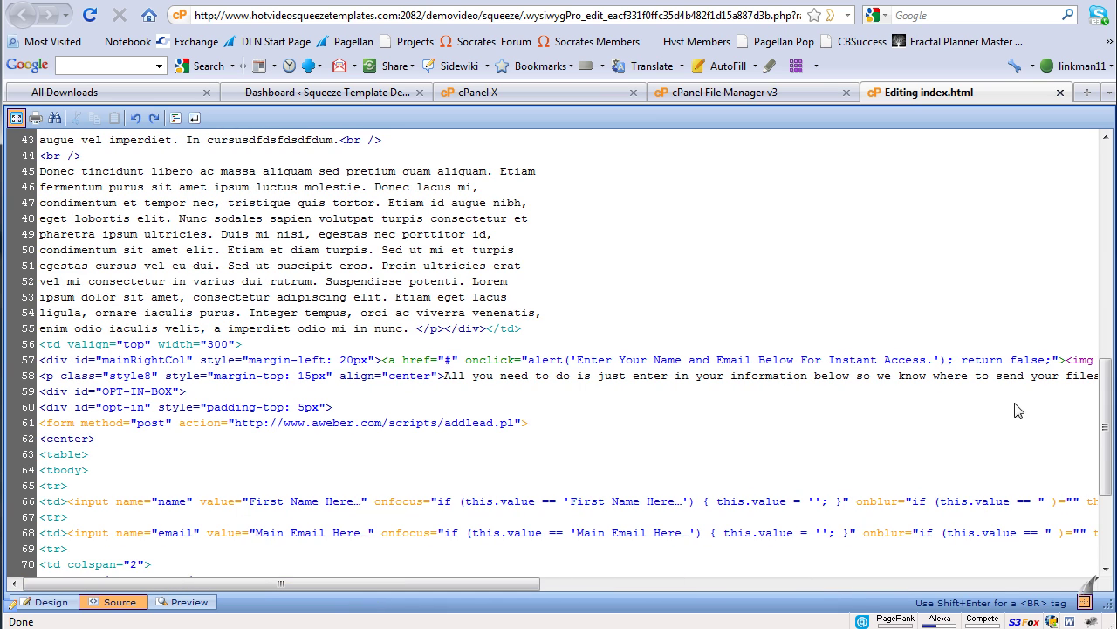
left_click_drag(1104, 425, 1106, 188)
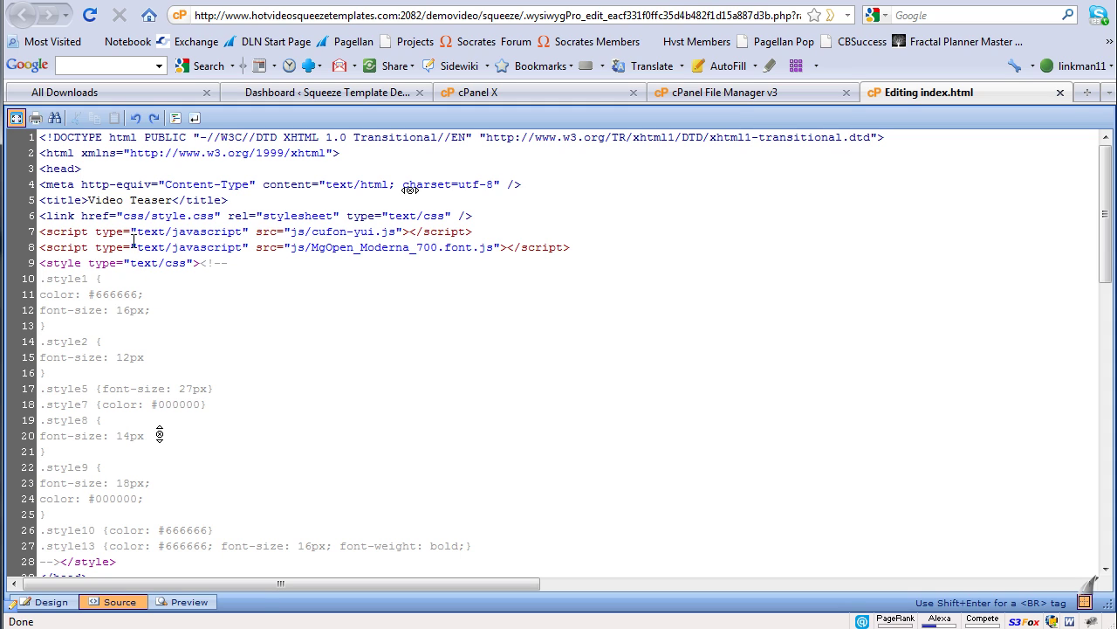
type("http://www.hotvideosqueezetemplates.com/demovideo./")
key("BackSpace")
key("BackSpace")
type("/squeeze/")
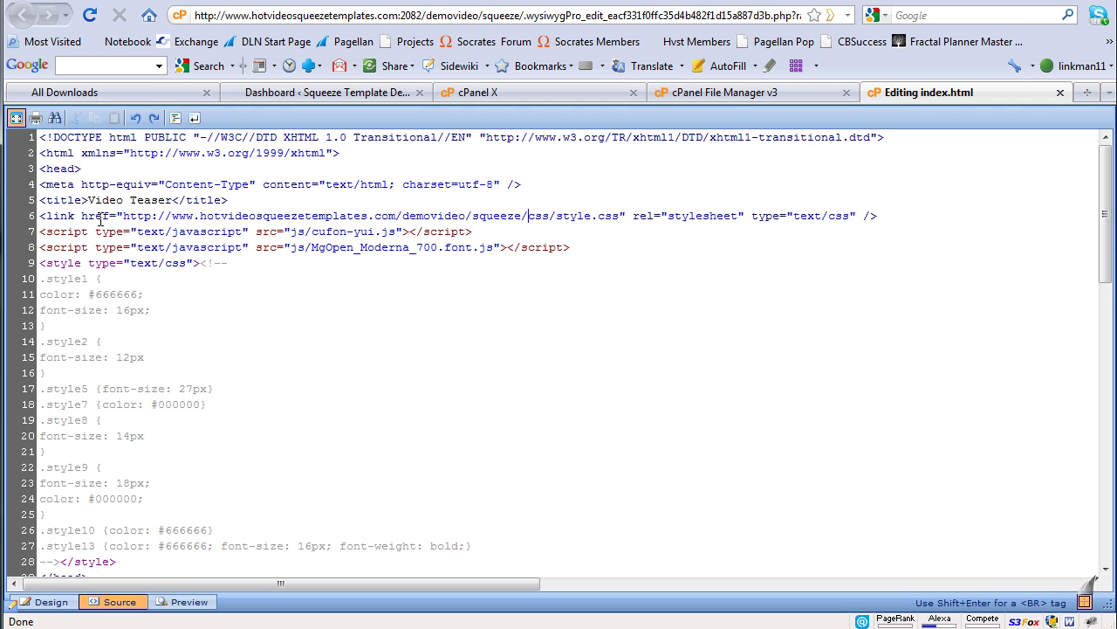
- Check the full style.css address in a new browser tab, and return to the index.html source
left_click_drag(123, 216, 617, 219)
key("ctrl+c")
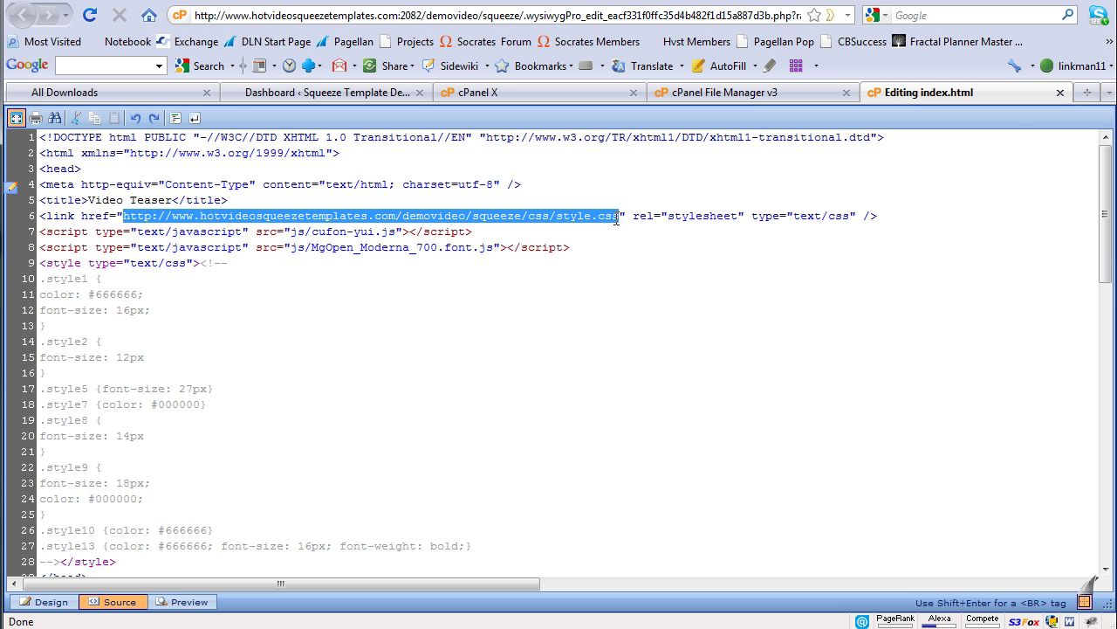
left_click(1087, 92)
key("ctrl+v")
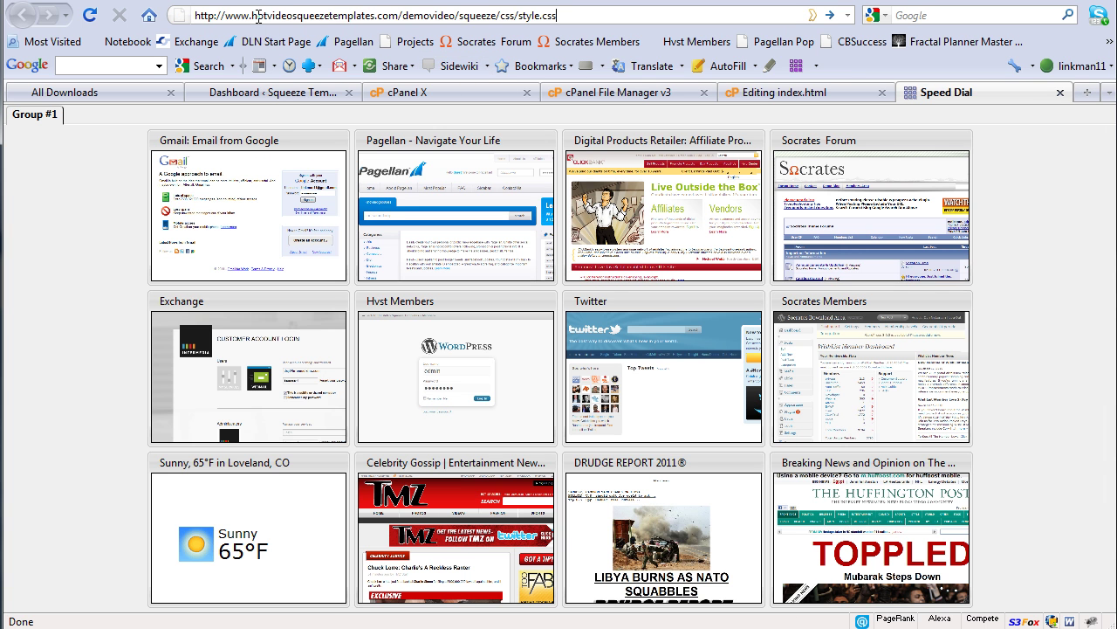
key("Return")
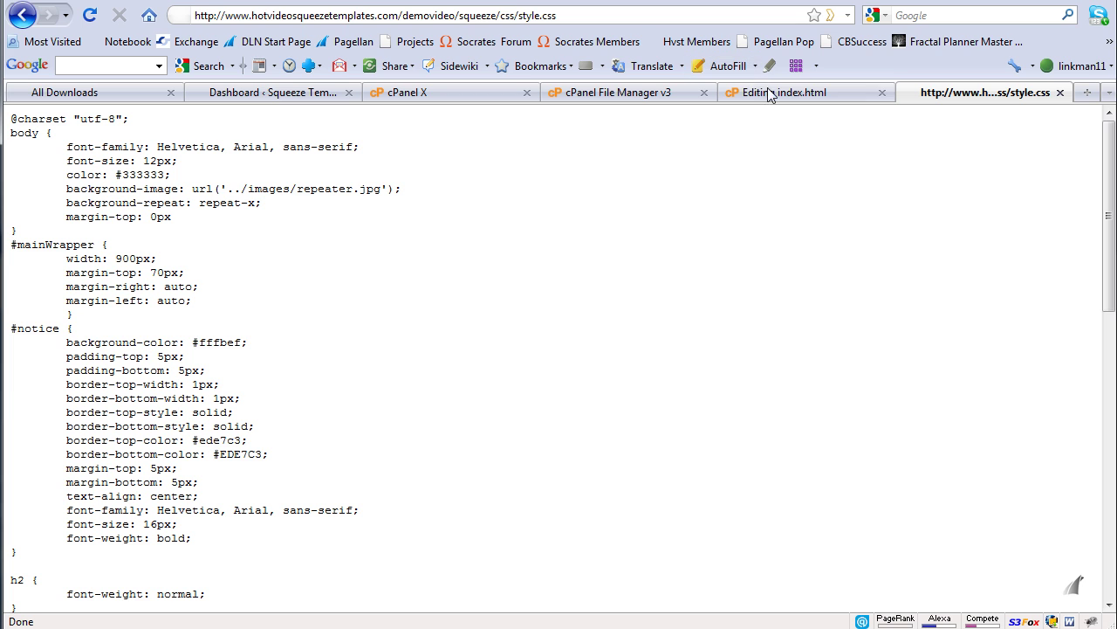
left_click(779, 103)
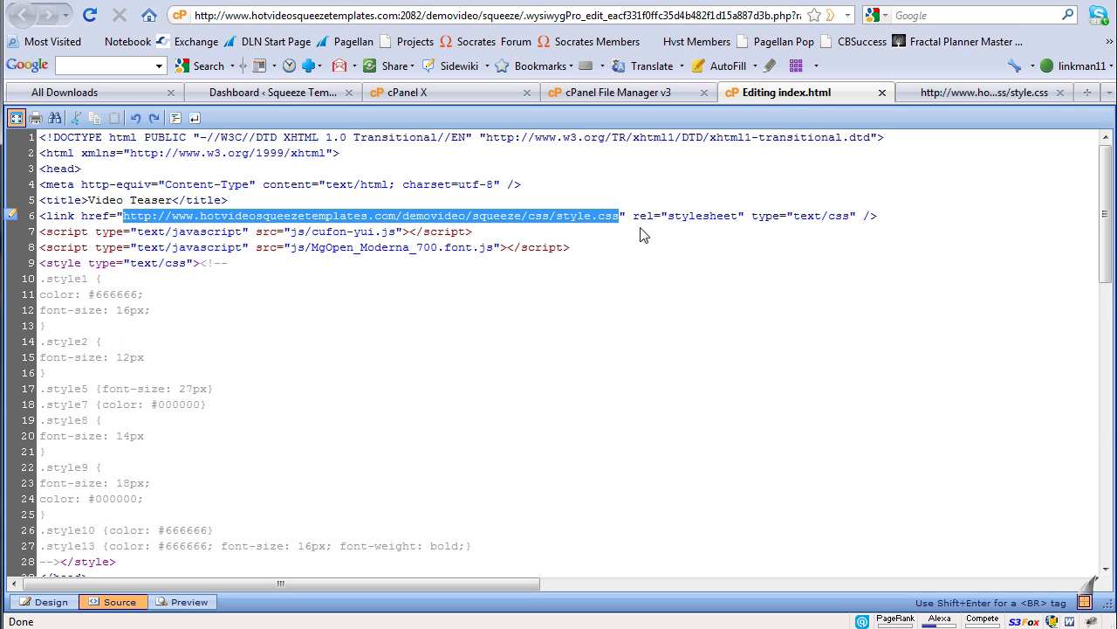
- Copy the base URL up to squeeze/ from the stylesheet link and insert it before both js/ script sources
left_click(348, 232)
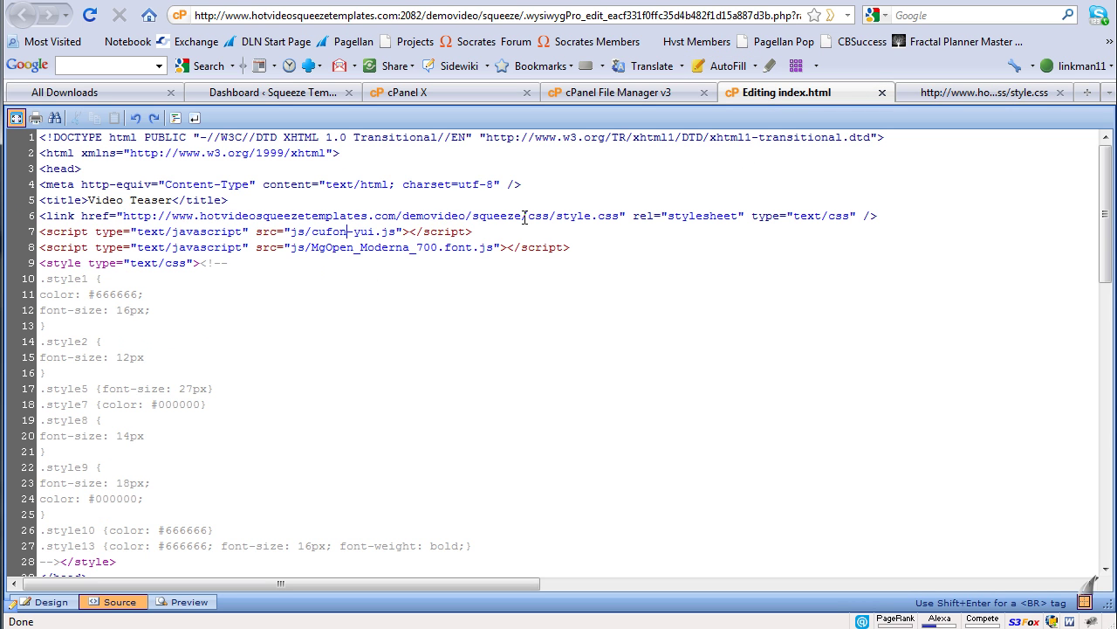
left_click_drag(526, 215, 127, 211)
key("ctrl+c")
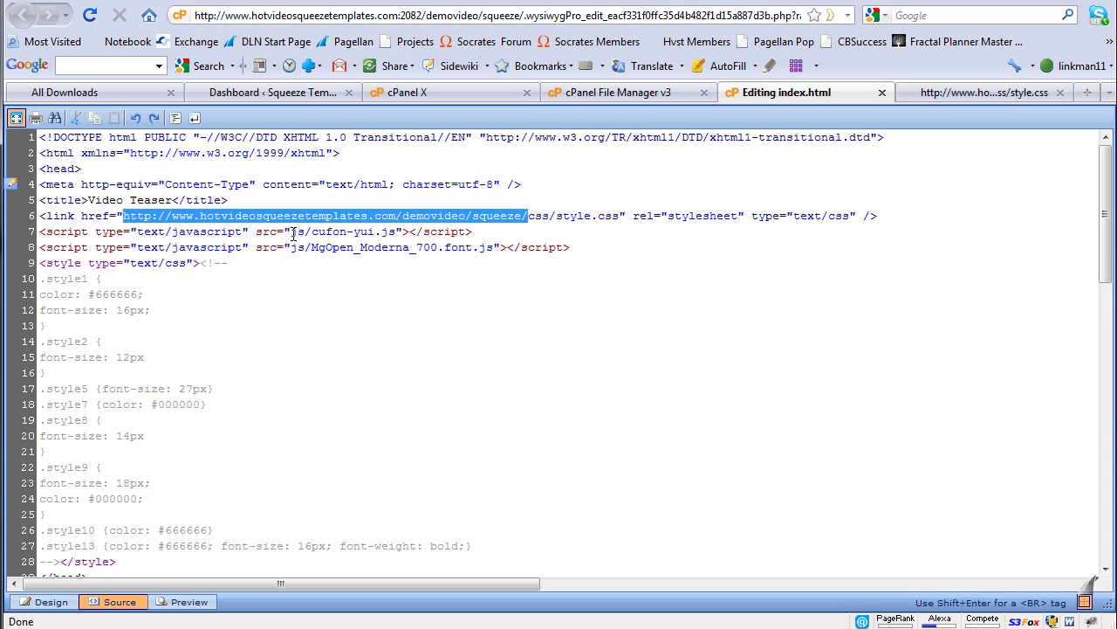
left_click(294, 233)
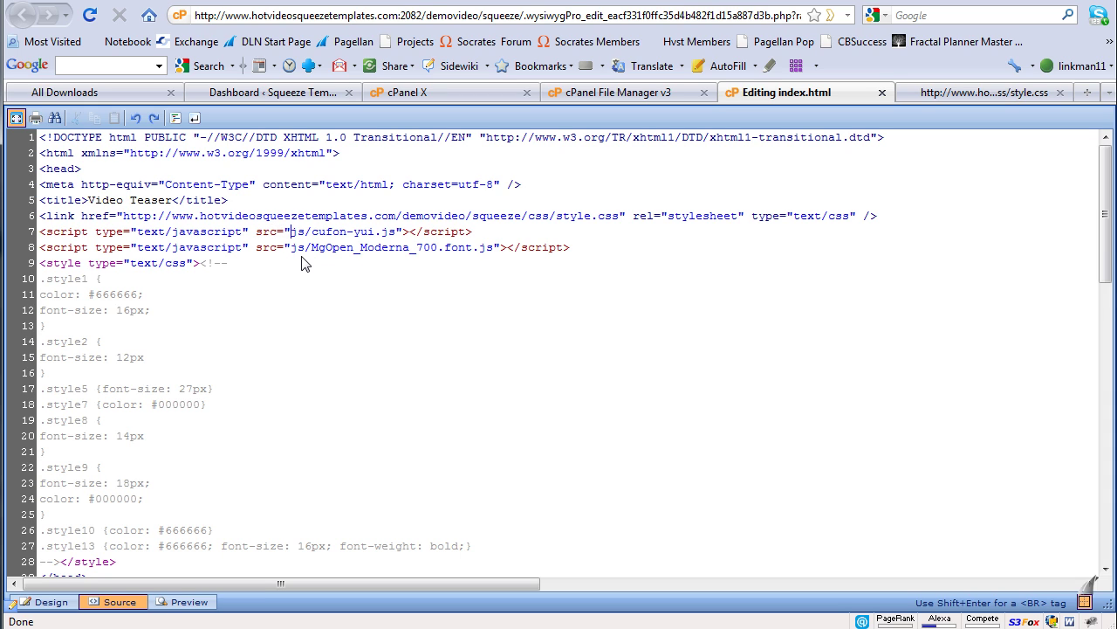
key("ctrl+v")
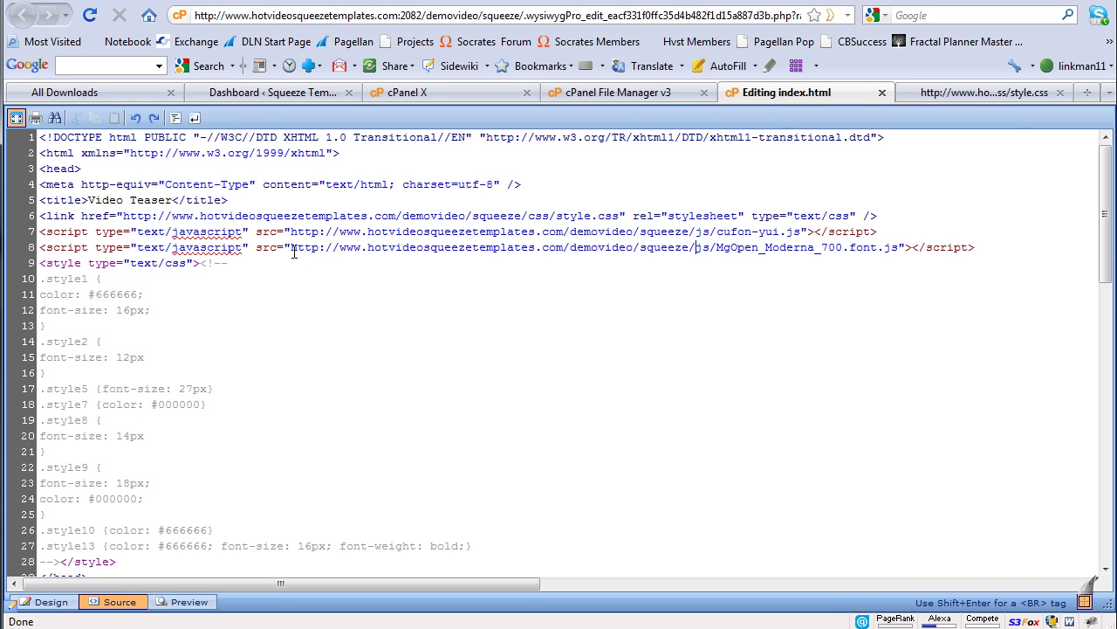
- Insert the copied base URL before images/videocap.jpg in the video image's source
left_click_drag(1105, 277, 1088, 395)
scroll(1088, 394, "down", 3)
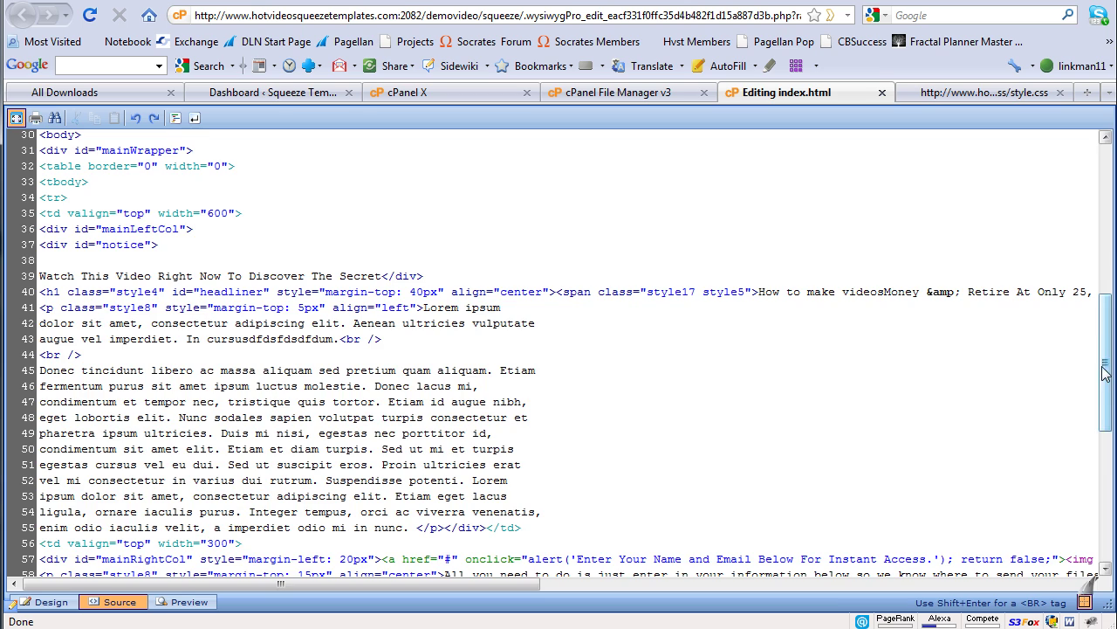
left_click_drag(1101, 378, 1101, 461)
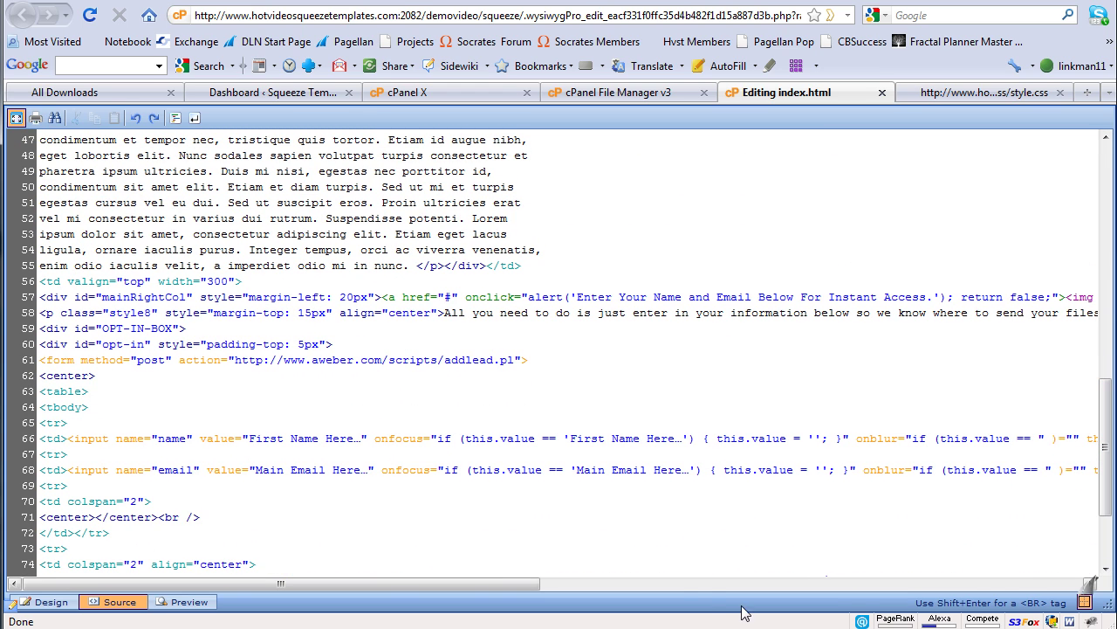
left_click(687, 579)
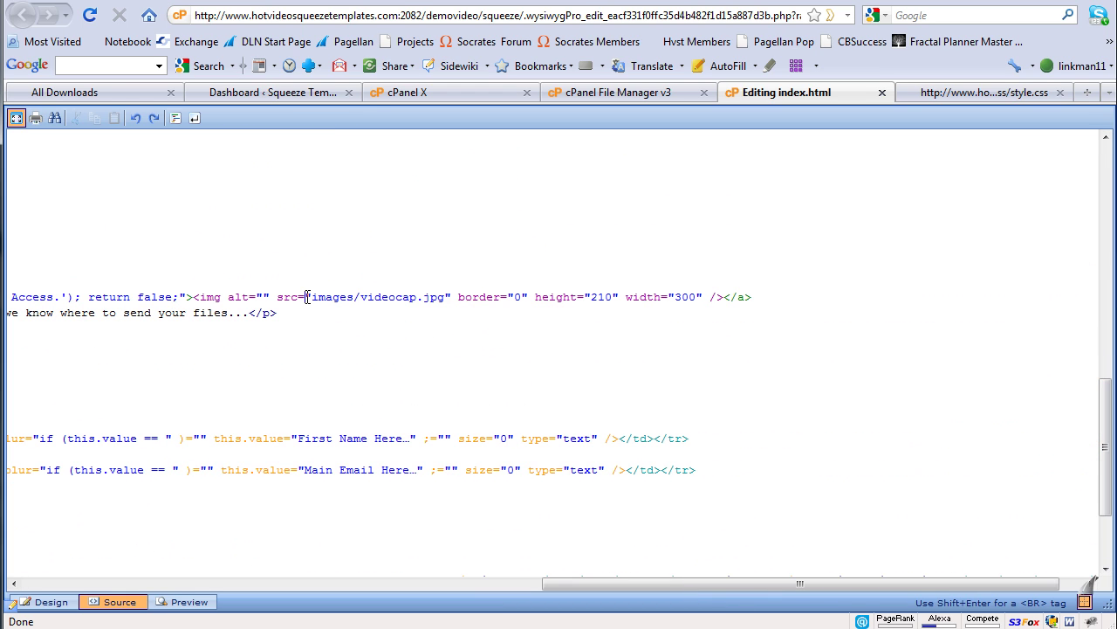
left_click(313, 298)
key("ctrl+v")
- Insert the copied base URL before the submit button's images/instantaccess.jpg source, and return to the design view
scroll(1104, 447, "down", 3)
left_click_drag(695, 583, 298, 585)
left_click(579, 443)
key("ctrl+v")
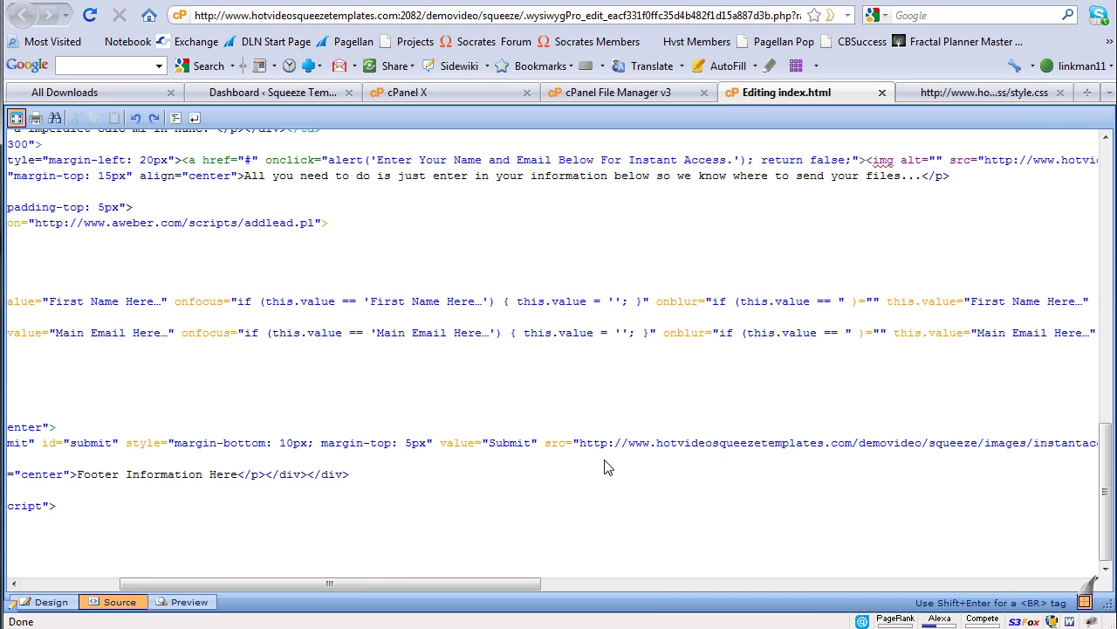
left_click(47, 602)
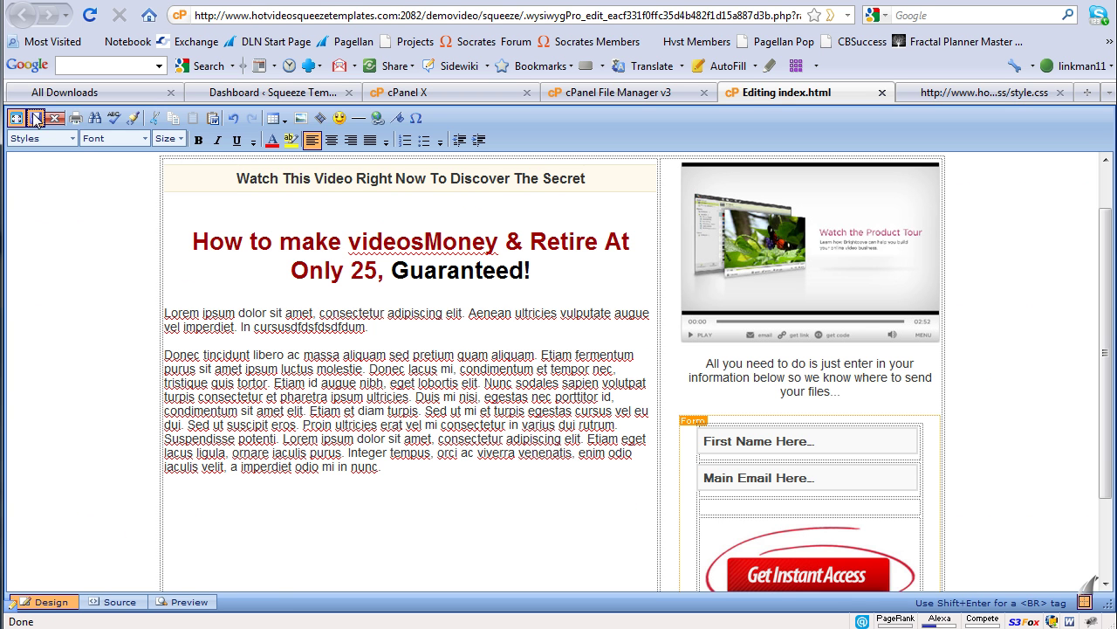
- Save the edited index.html and reopen it for further editing
left_click(34, 118)
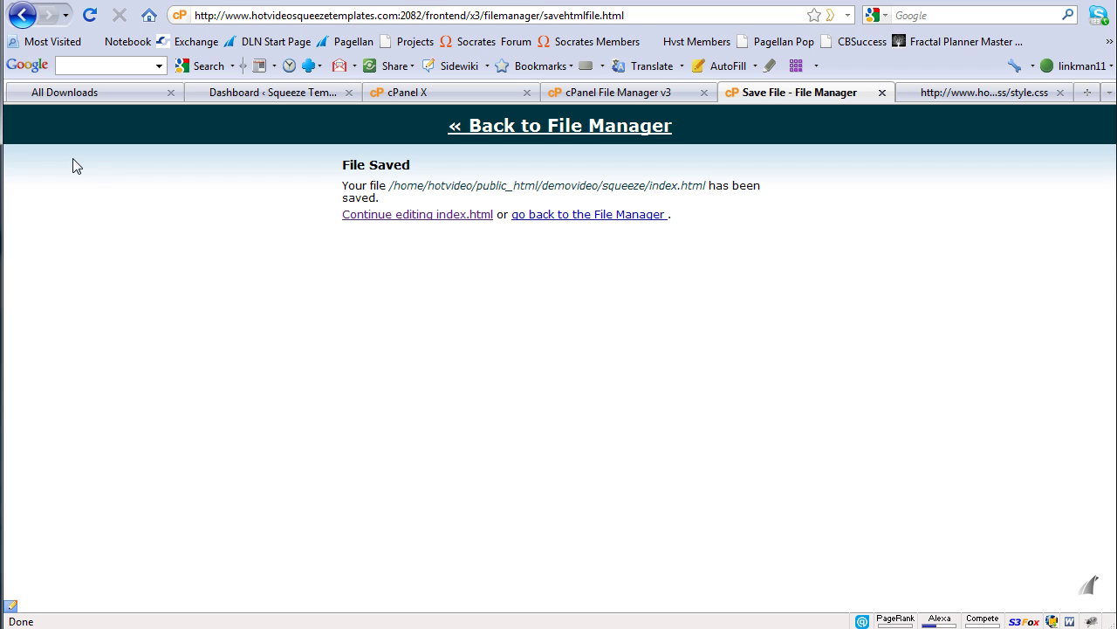
left_click(416, 214)
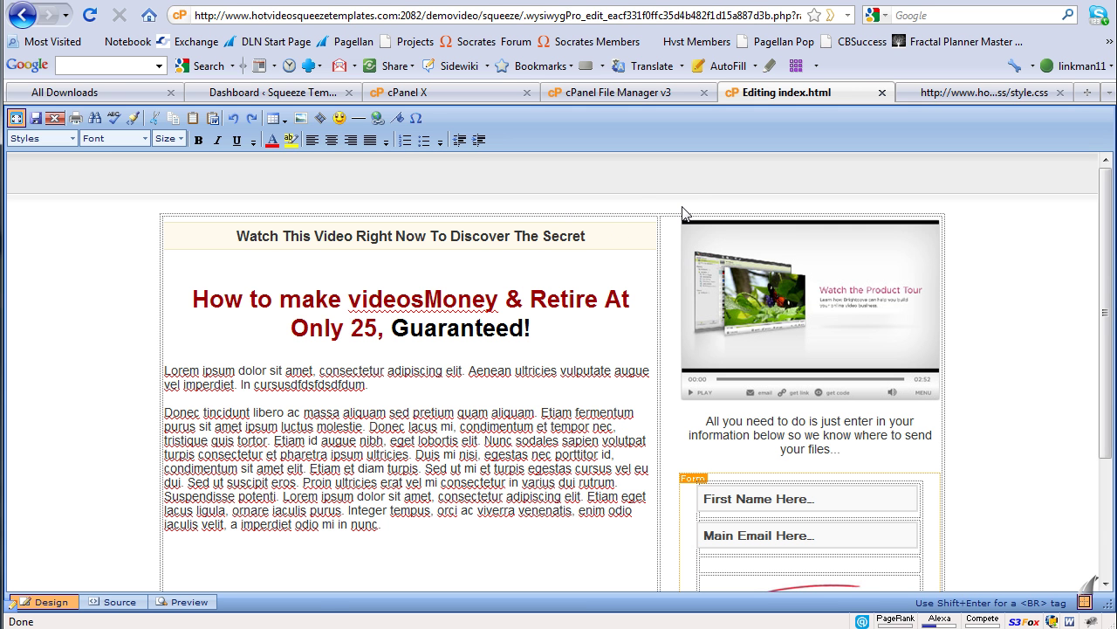
left_click(302, 118)
- Go back to the members' WordPress integration instructions and copy the three-line custom squeeze template header code
left_click(75, 92)
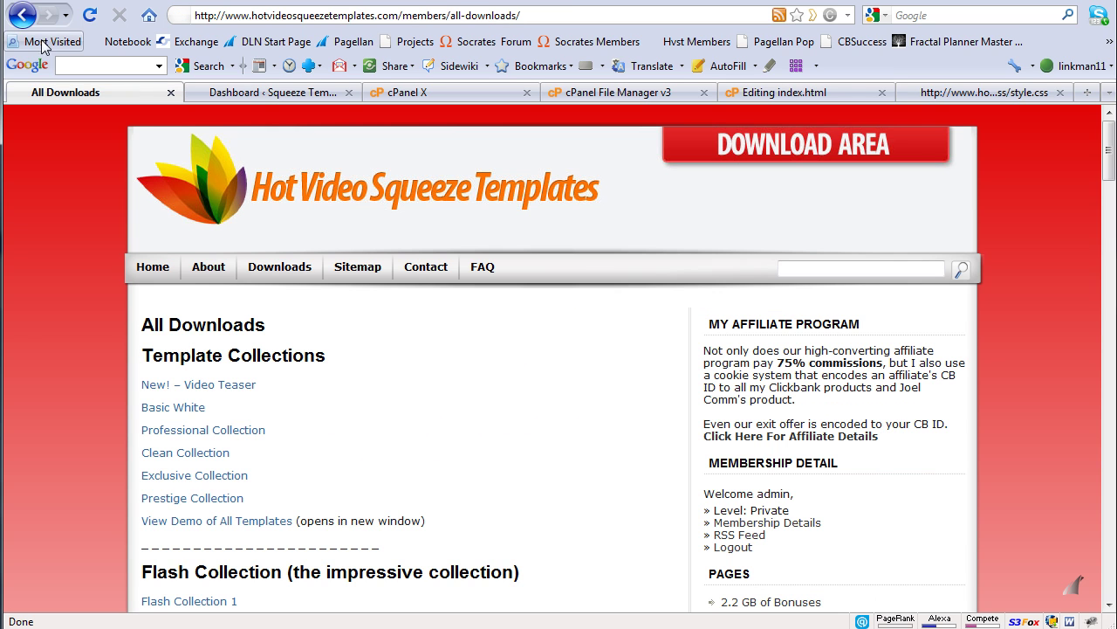
left_click(23, 20)
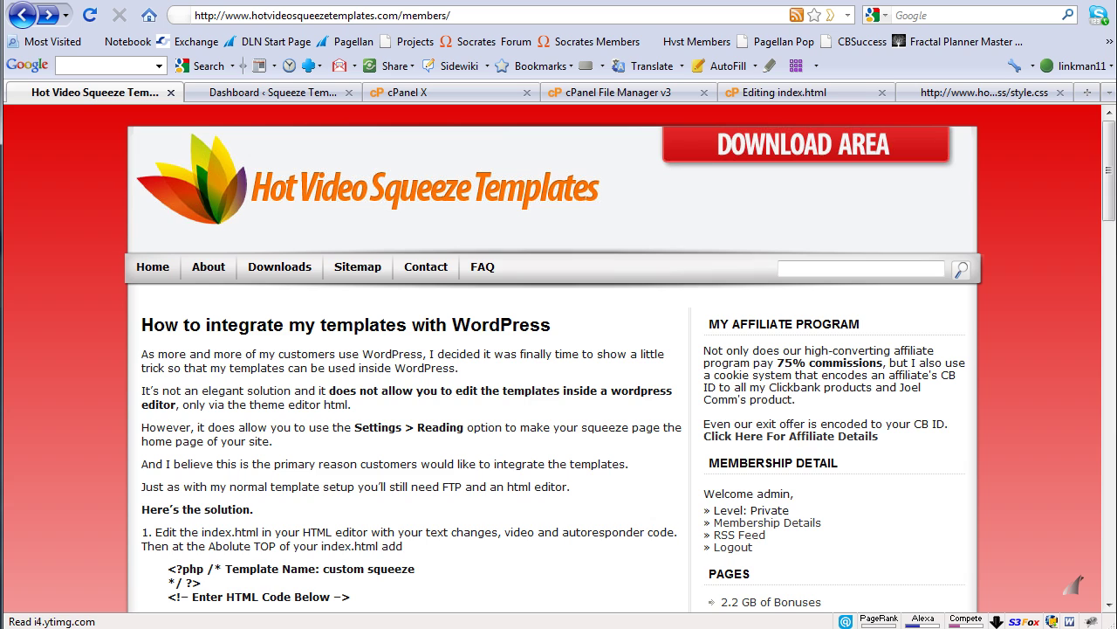
scroll(801, 373, "down", 4)
left_click_drag(352, 426, 166, 398)
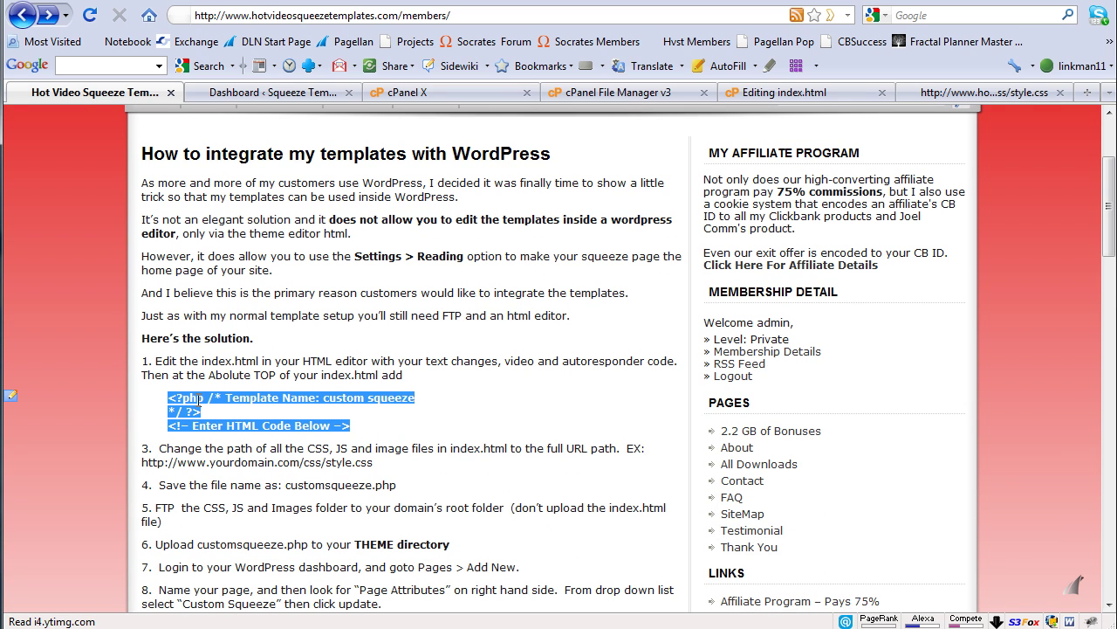
right_click(199, 400)
left_click(245, 413)
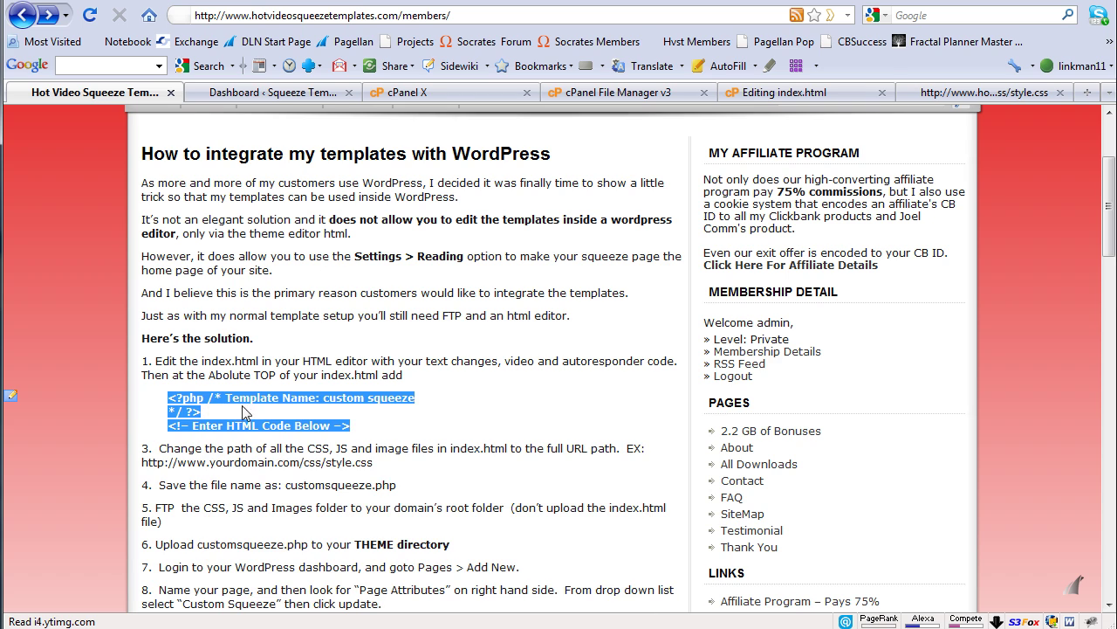
- In the cPanel File Manager, open the socrates theme folder under public_html/demovideo/wp-content/themes
left_click(469, 98)
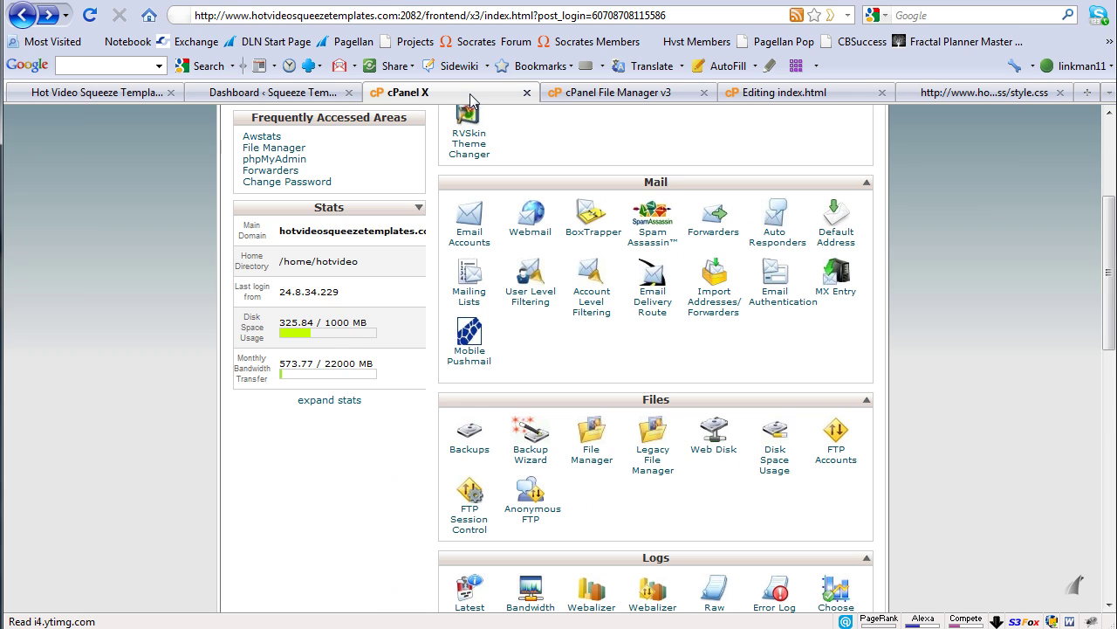
left_click(581, 96)
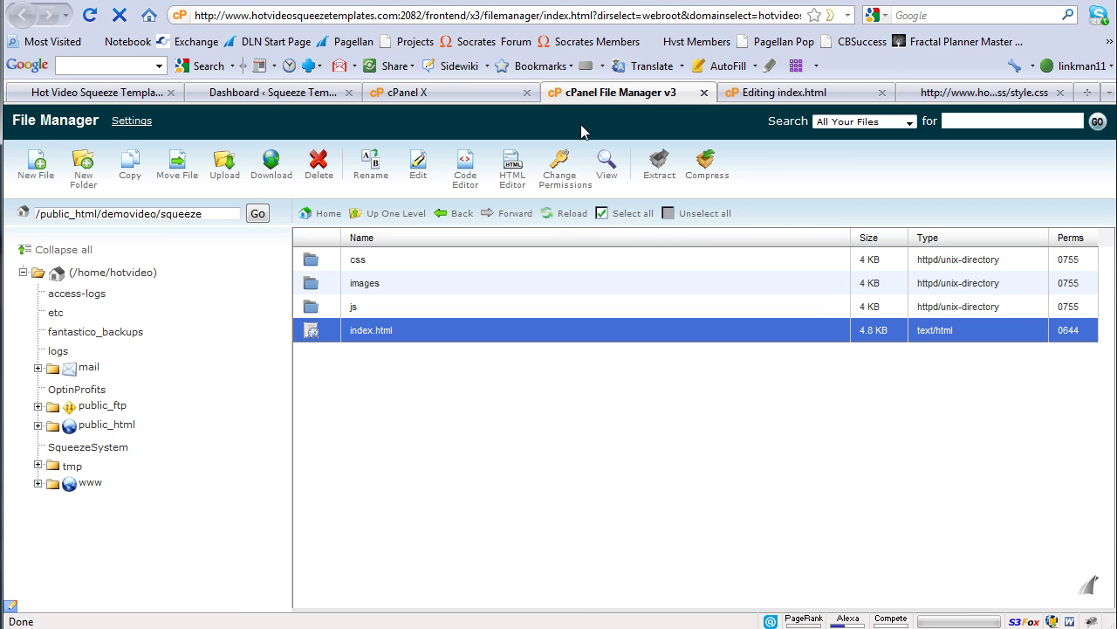
left_click(107, 425)
double_click(327, 334)
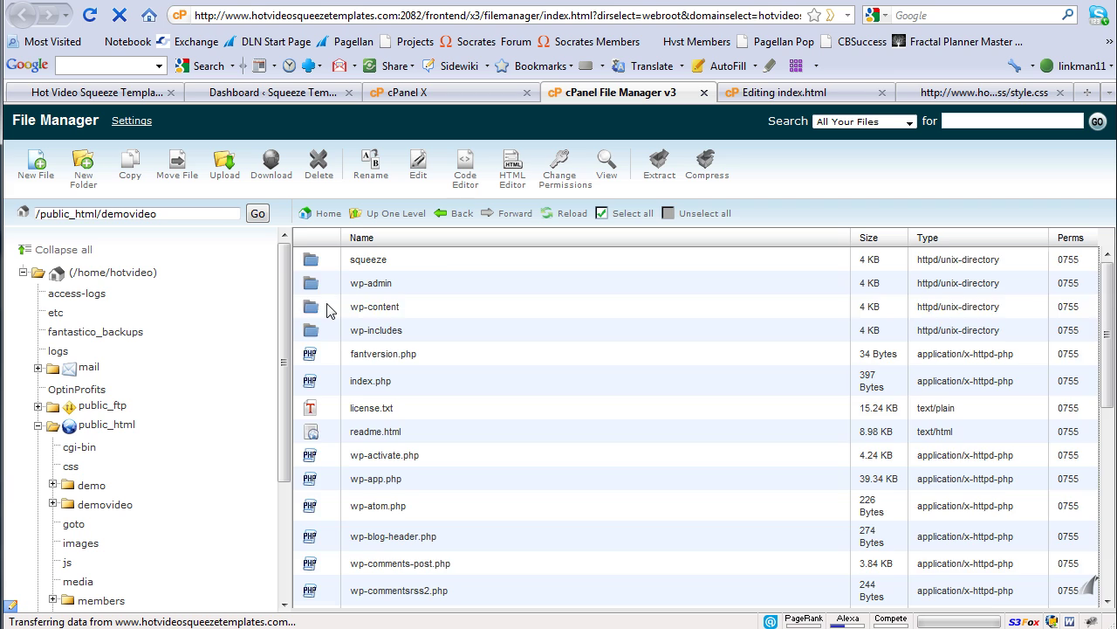
double_click(328, 308)
double_click(319, 292)
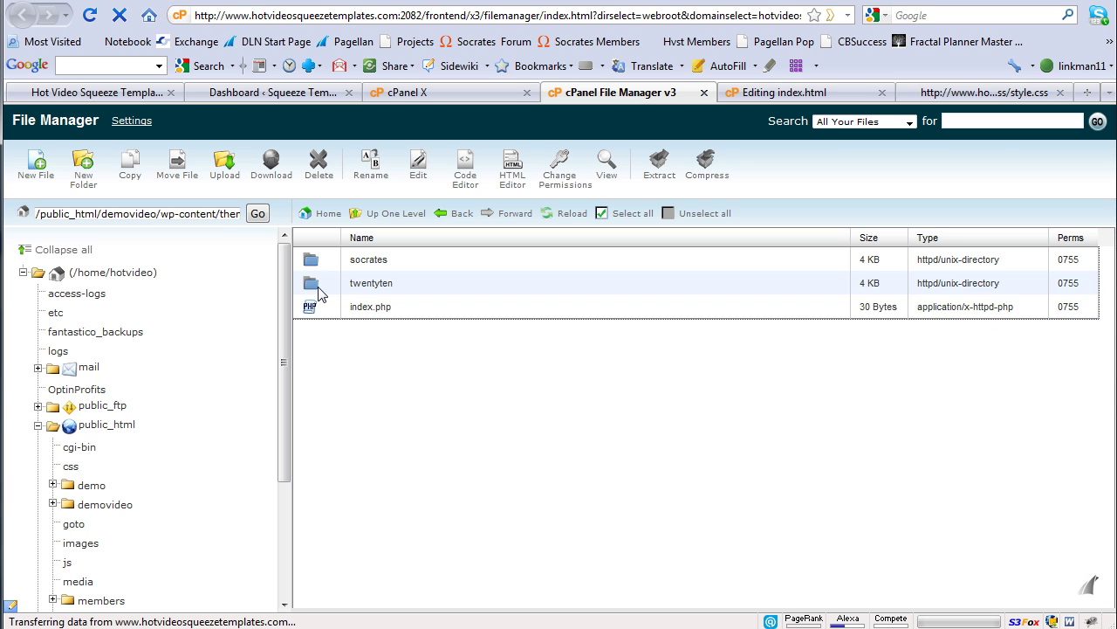
double_click(316, 272)
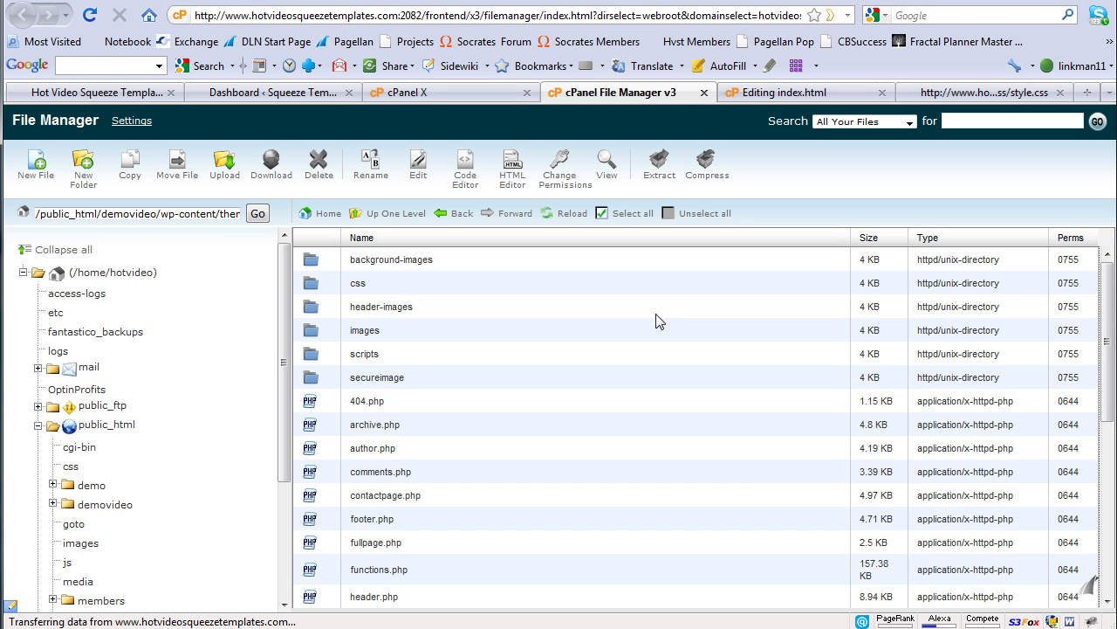
- Create a new file named customsqueeze.php in the socrates theme folder
left_click_drag(1107, 350, 1107, 532)
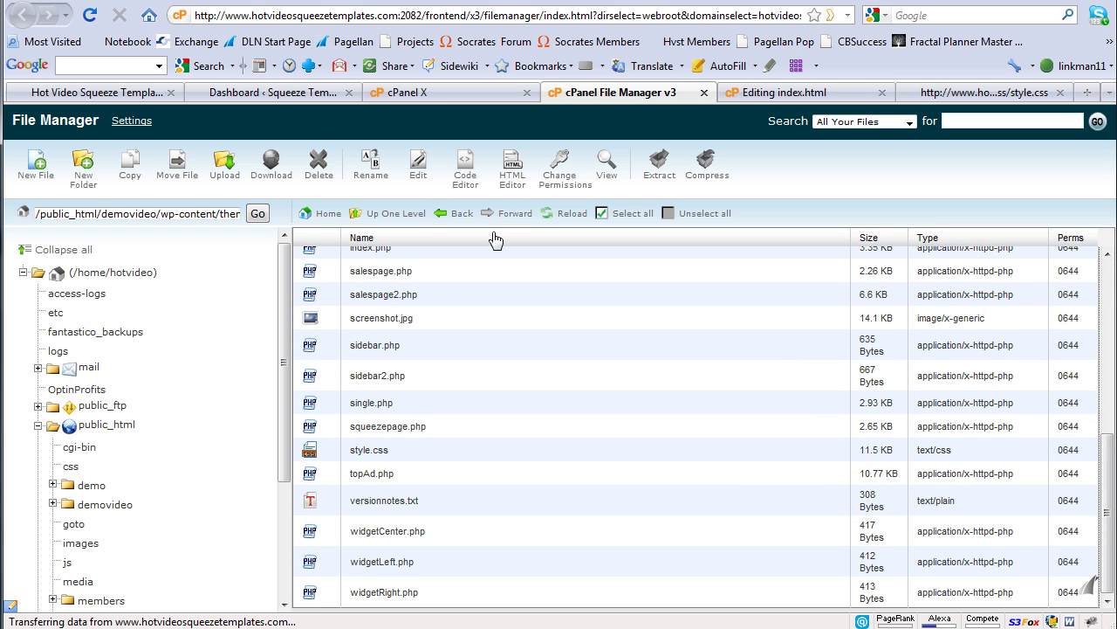
left_click(36, 168)
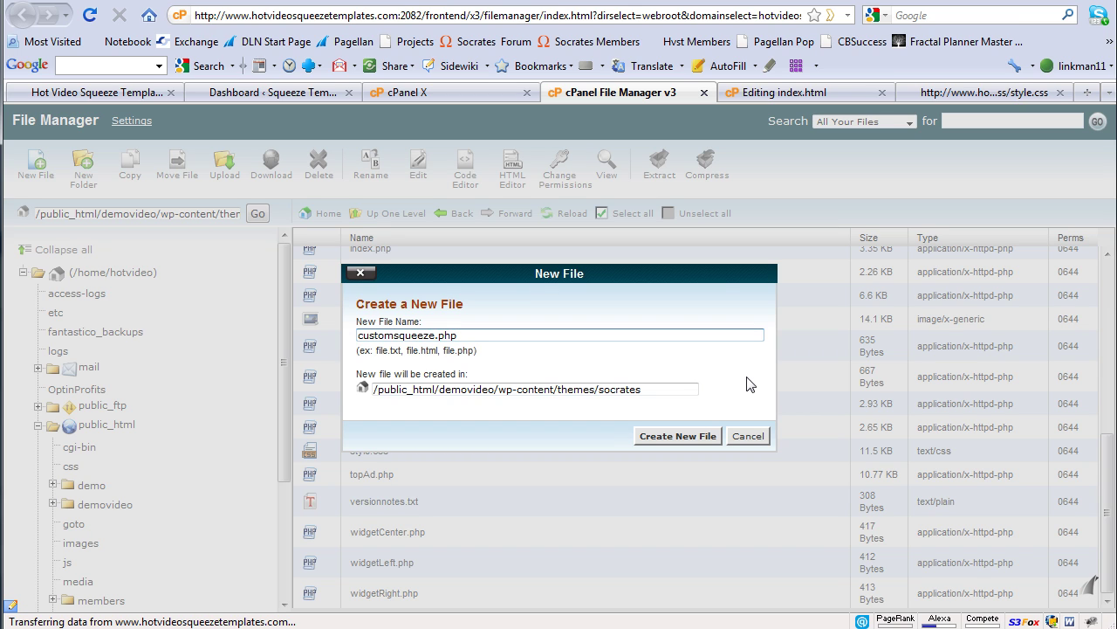
left_click(706, 435)
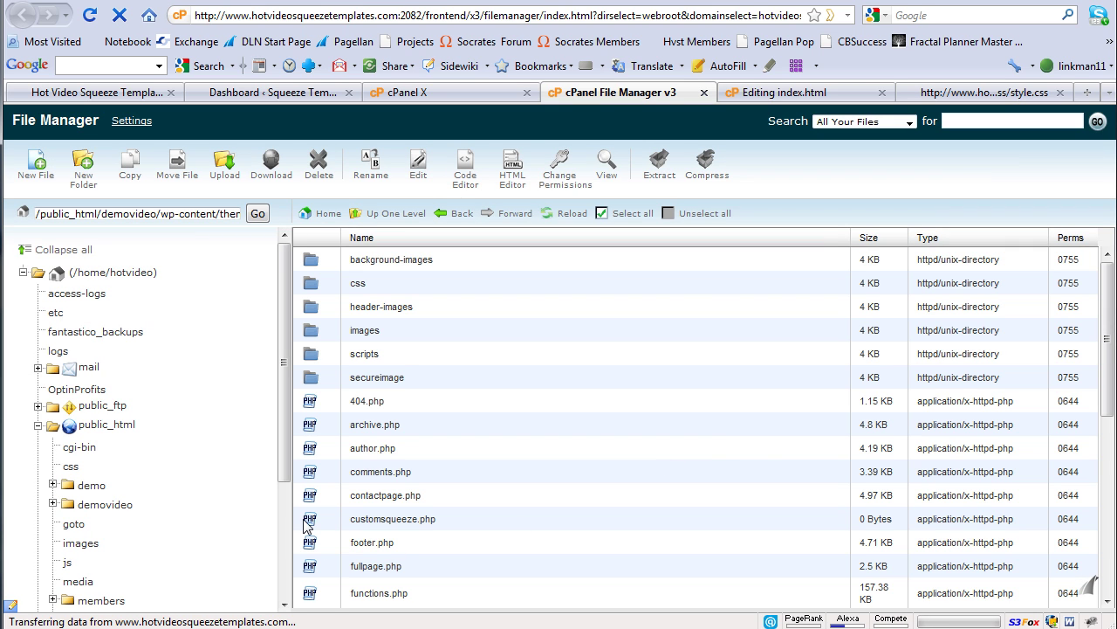
- Open customsqueeze.php in the text editor with iso-8859-1 encoding and paste the copied template header code
left_click(309, 518)
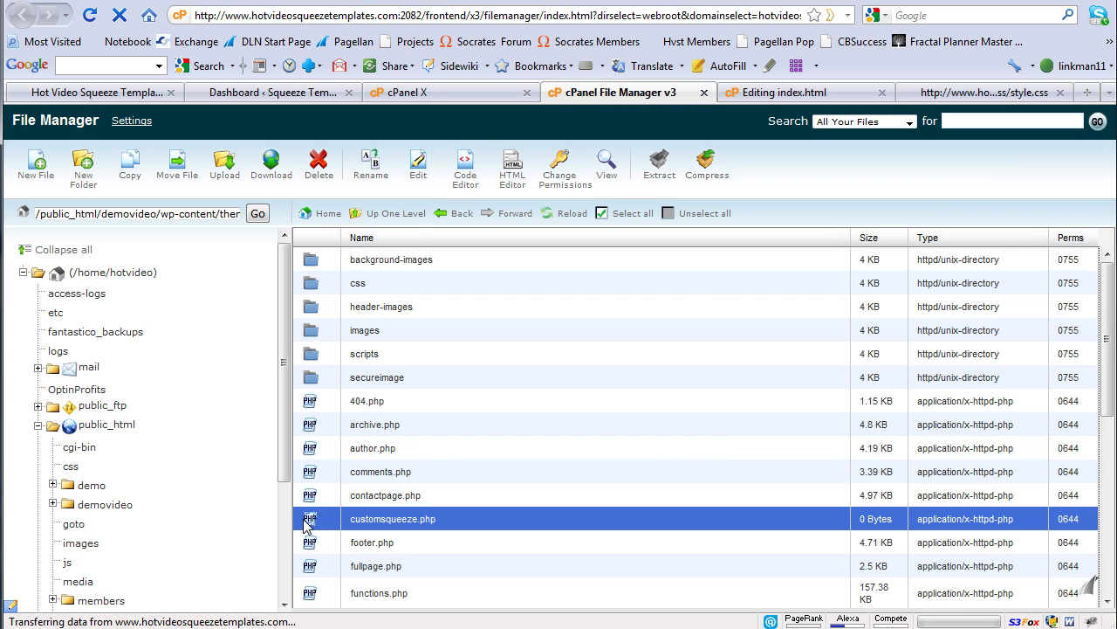
left_click(415, 163)
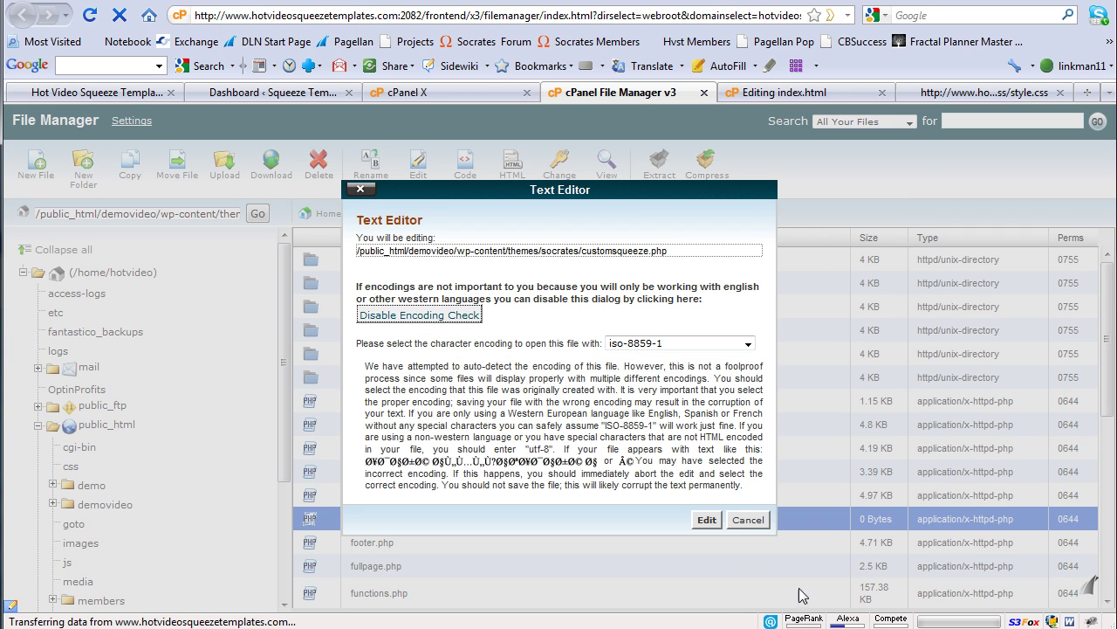
left_click(706, 519)
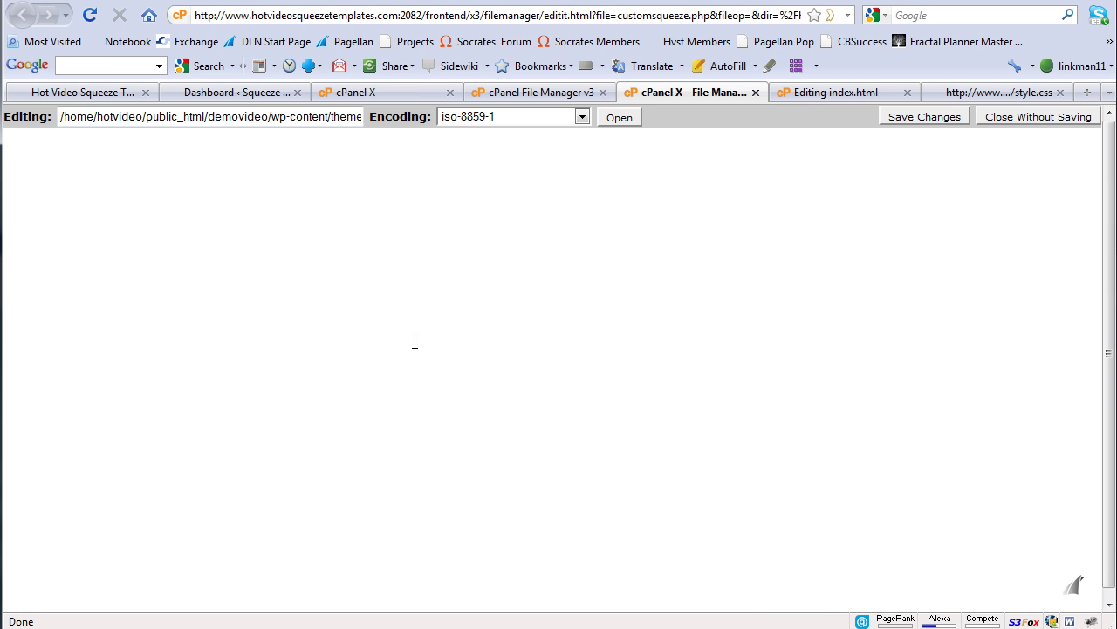
key("ctrl+v")
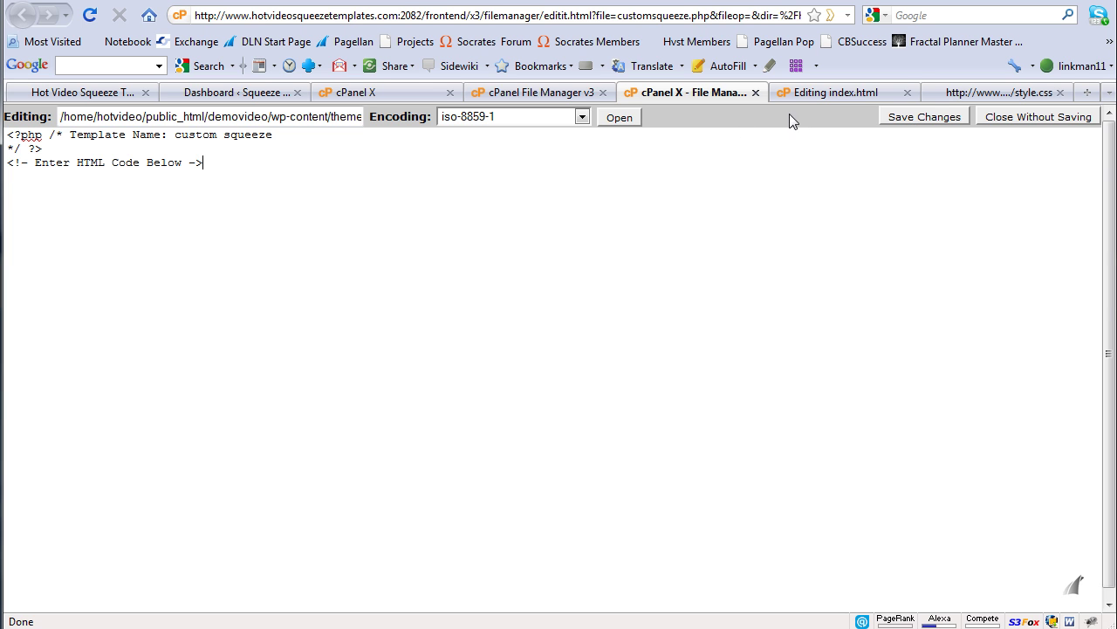
- Copy the entire index.html source below the header code in customsqueeze.php and save the file
left_click(819, 93)
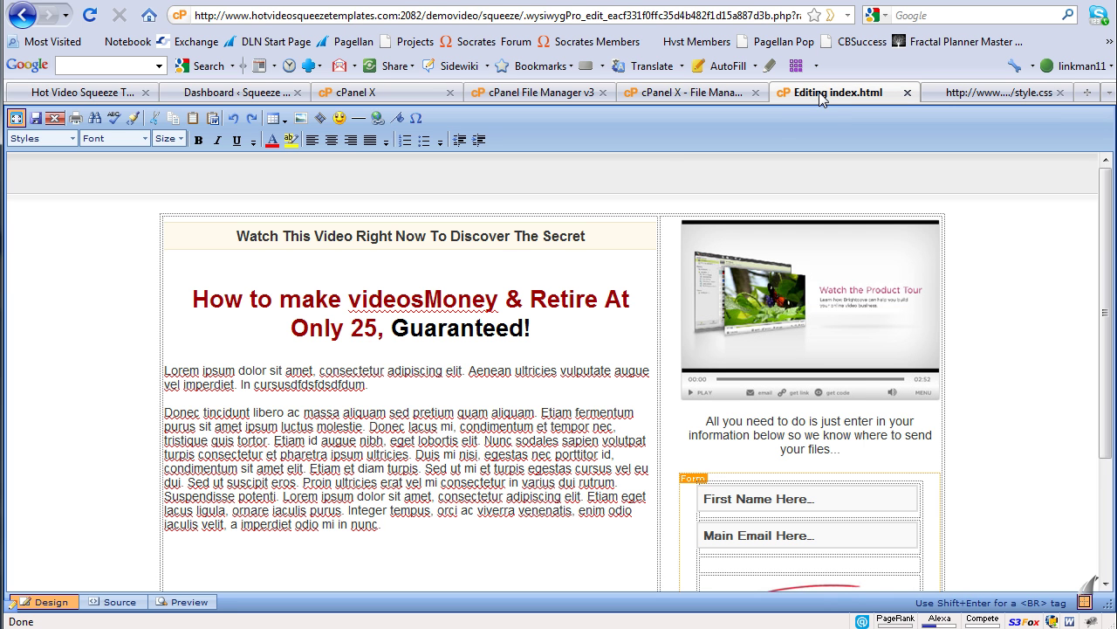
left_click(113, 603)
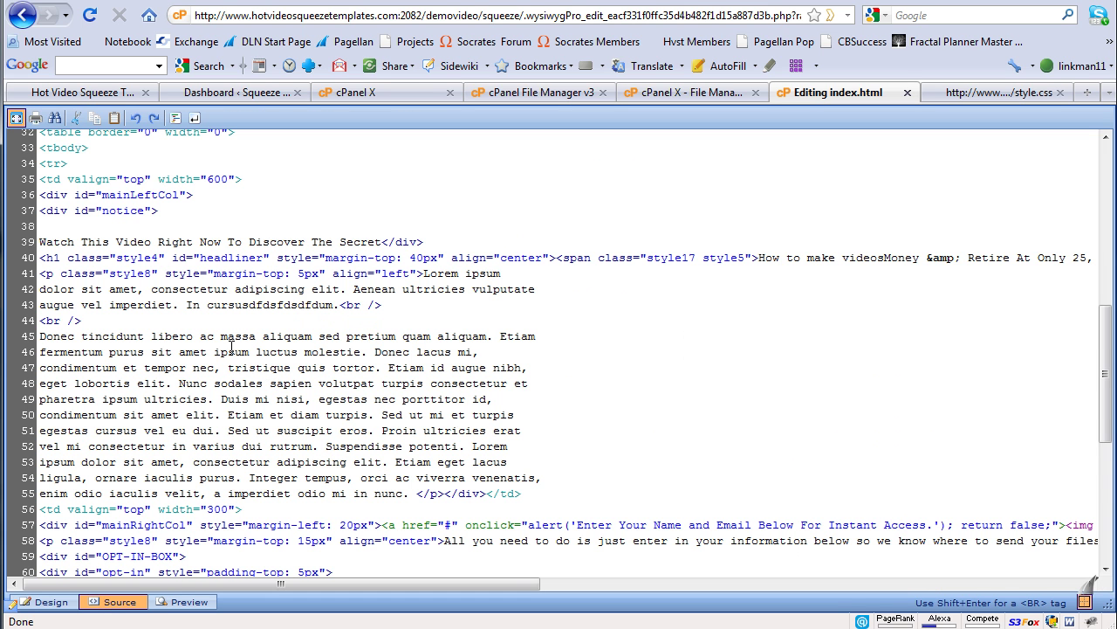
key("ctrl+a")
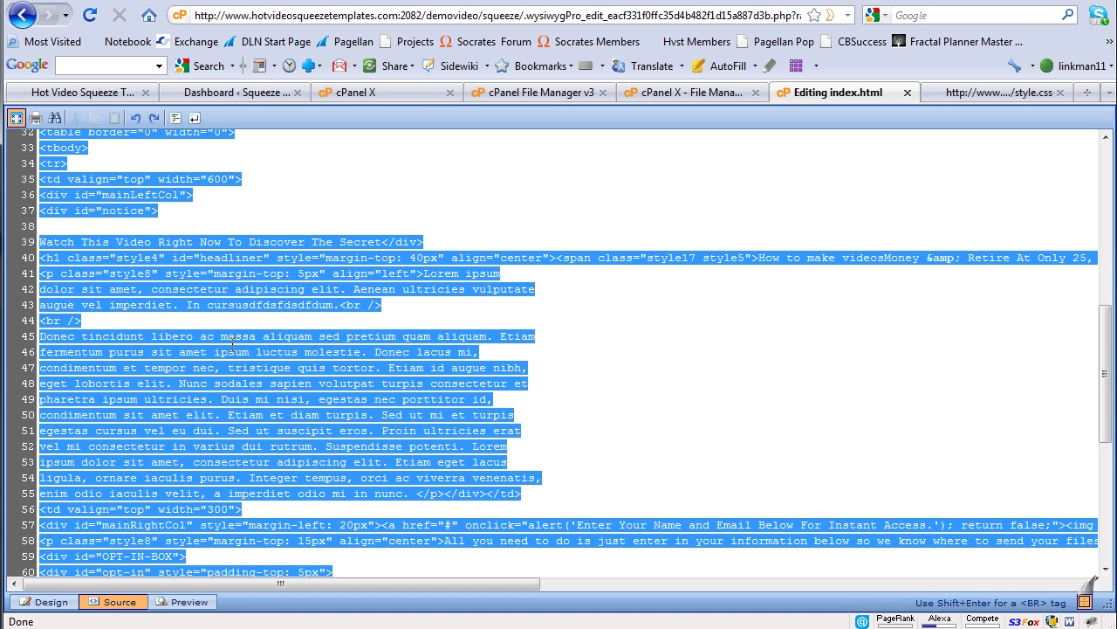
left_click(660, 94)
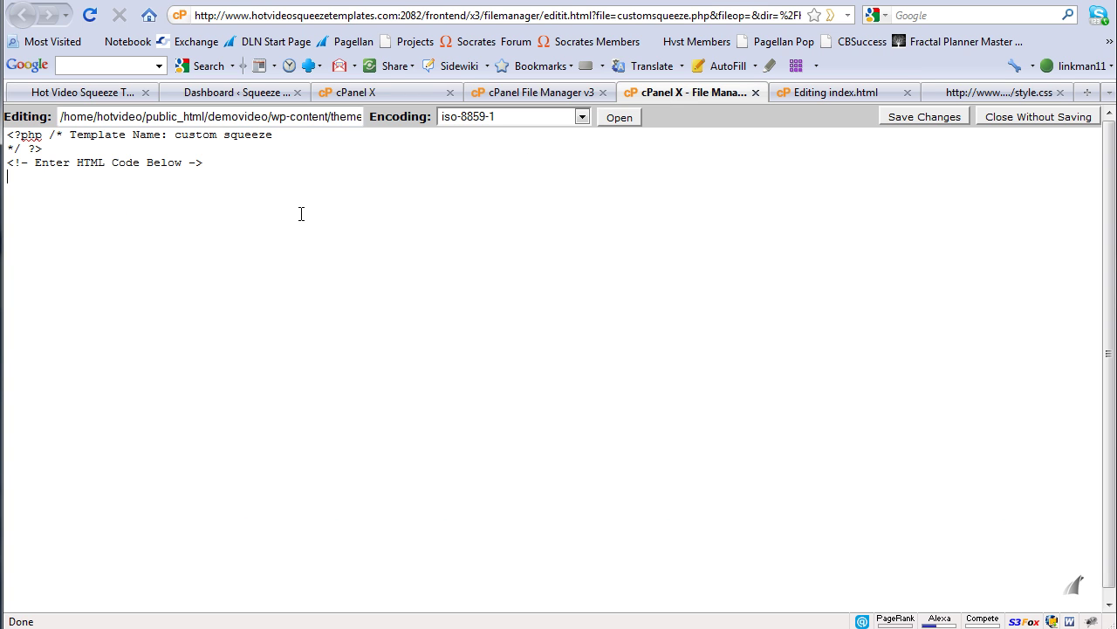
key("ctrl+v")
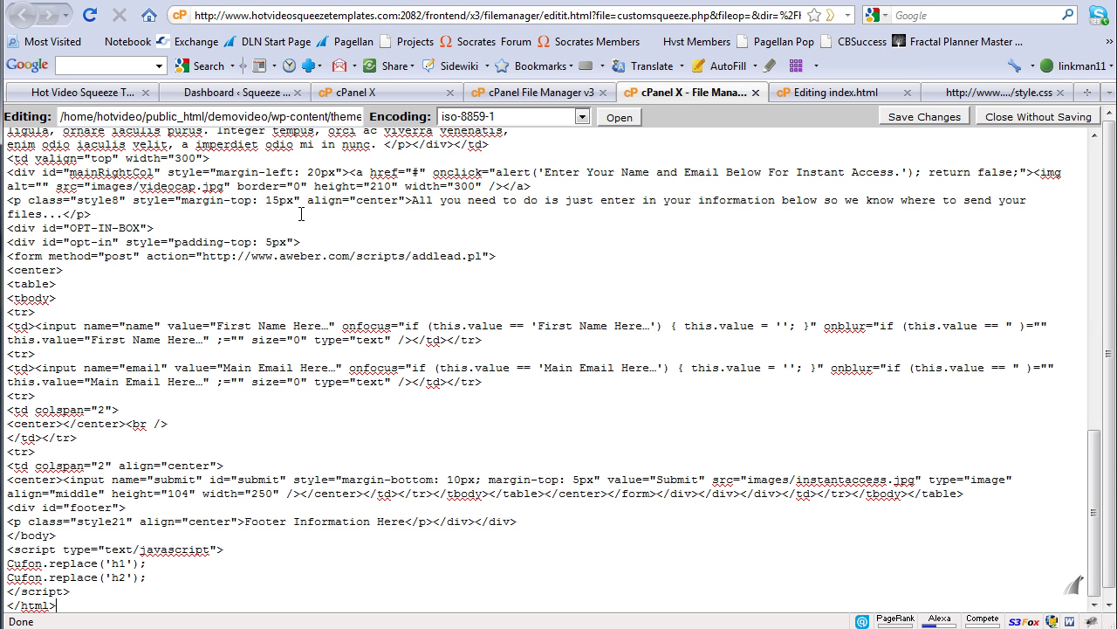
left_click(924, 117)
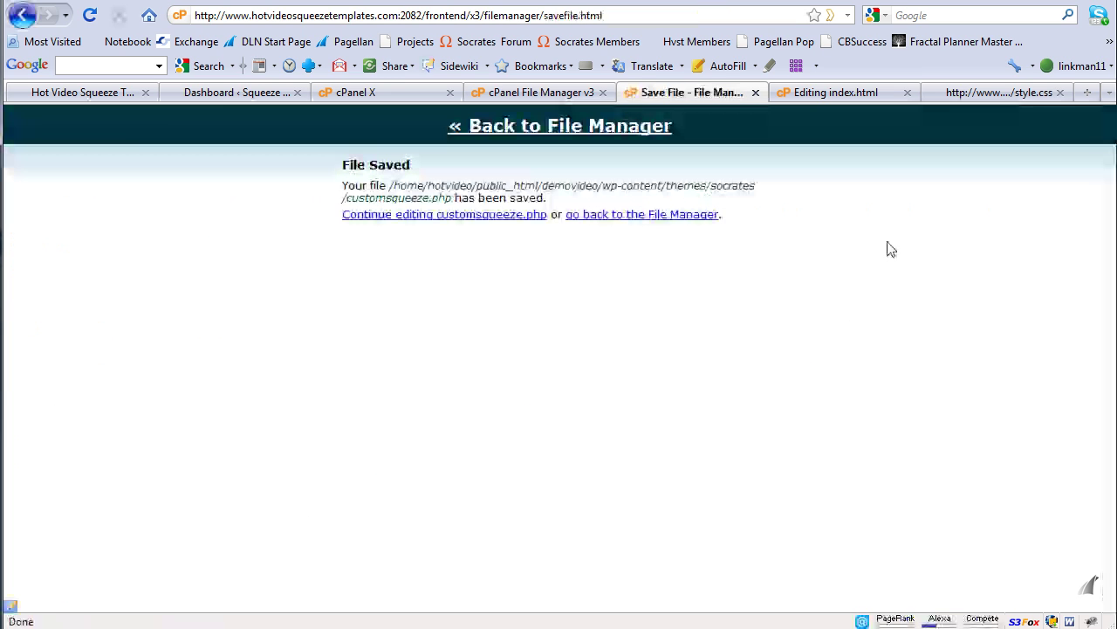
- Add a new page titled "Squeeze Demo" in the WordPress dashboard
left_click(252, 98)
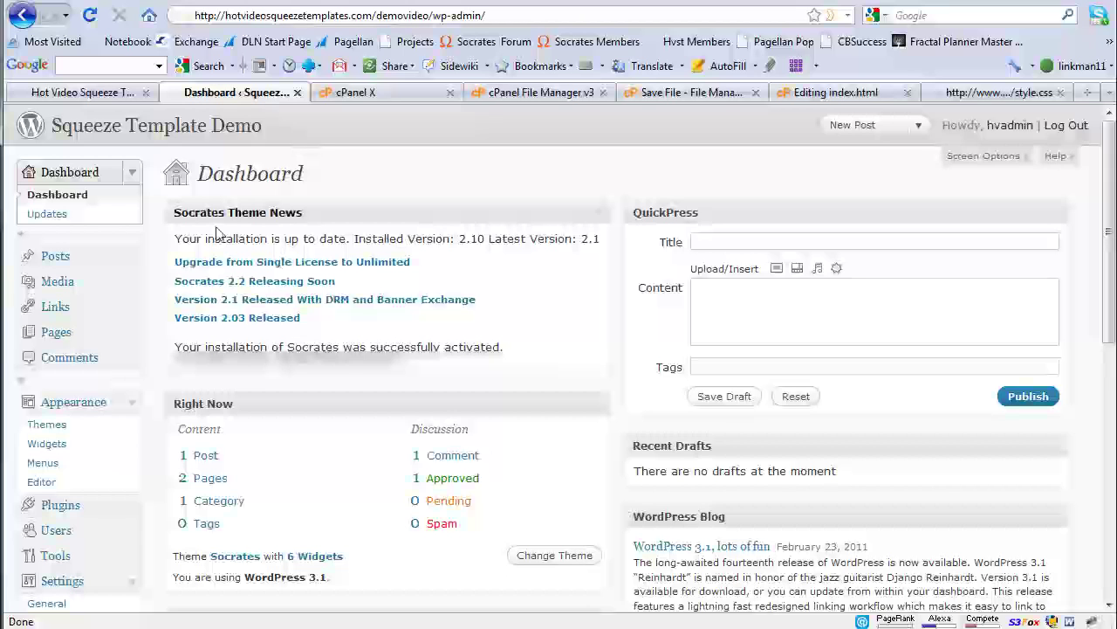
left_click(86, 339)
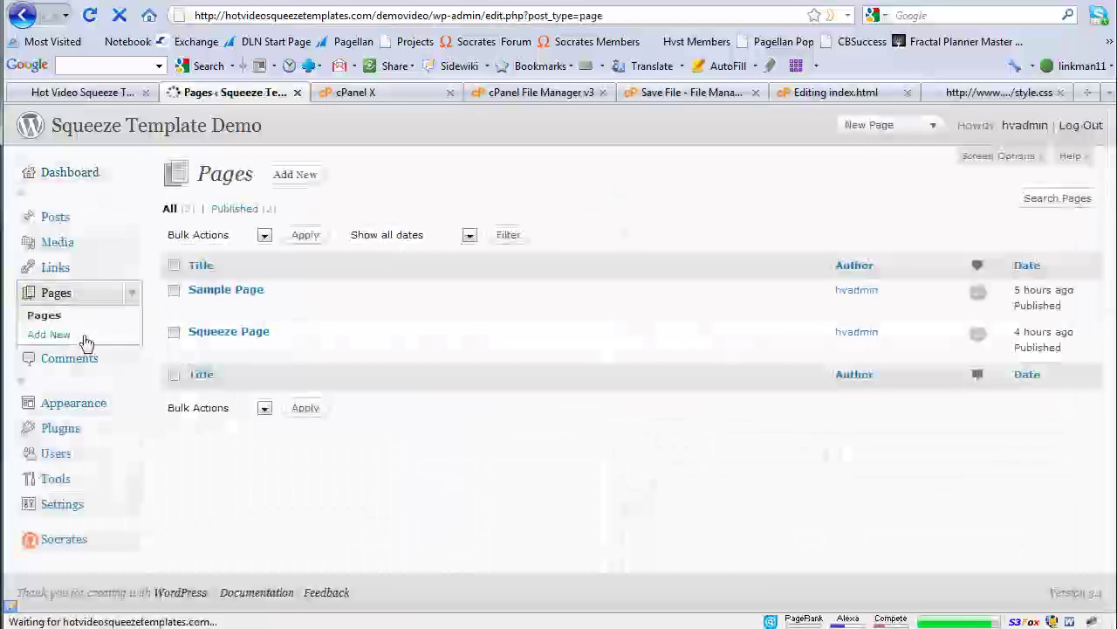
left_click(70, 339)
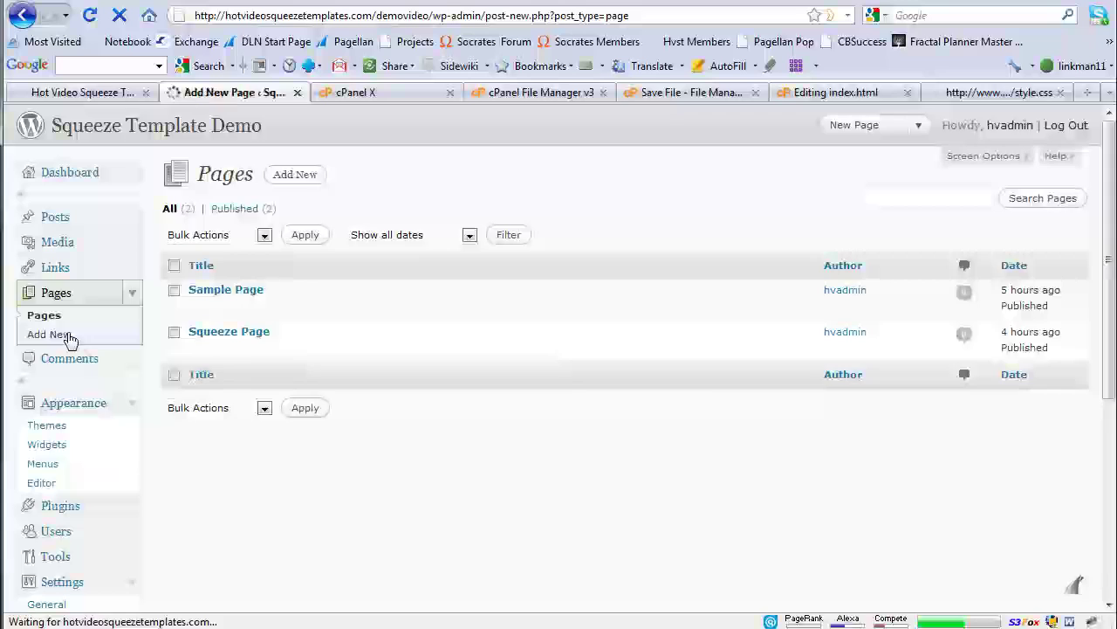
type("Squeeze Demo")
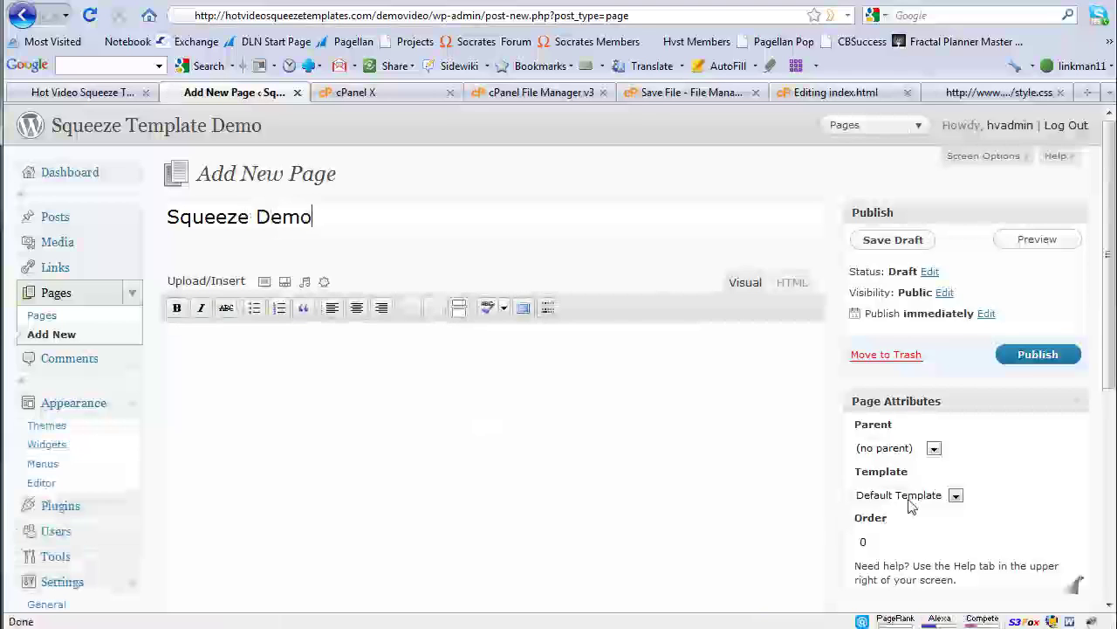
- Assign the custom squeeze template to the Squeeze Demo page and publish it
left_click(912, 495)
left_click(911, 603)
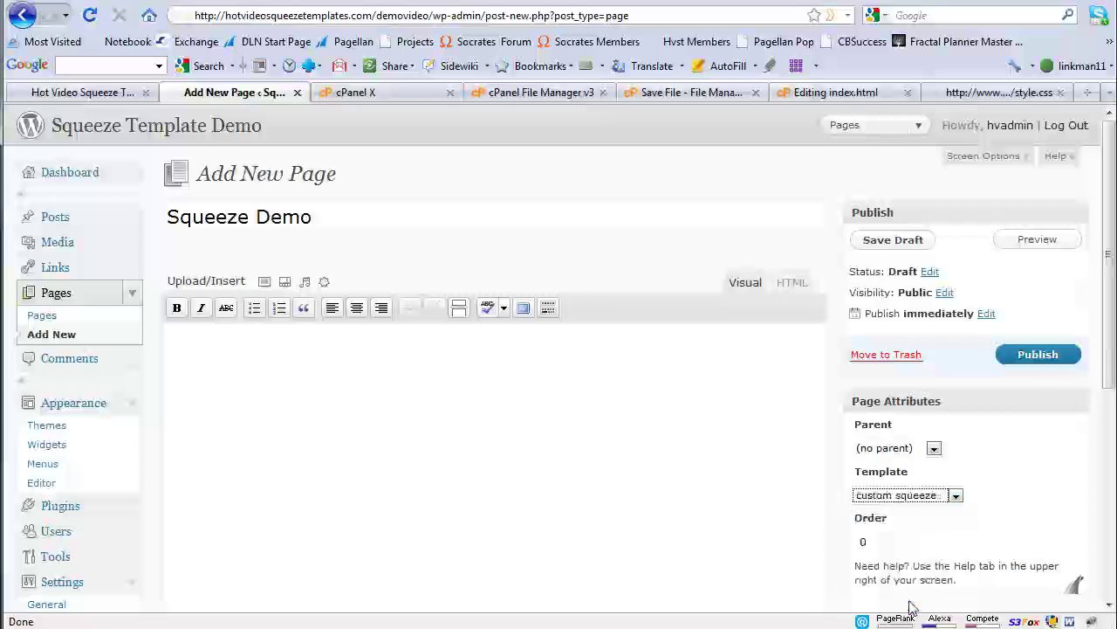
left_click(1040, 355)
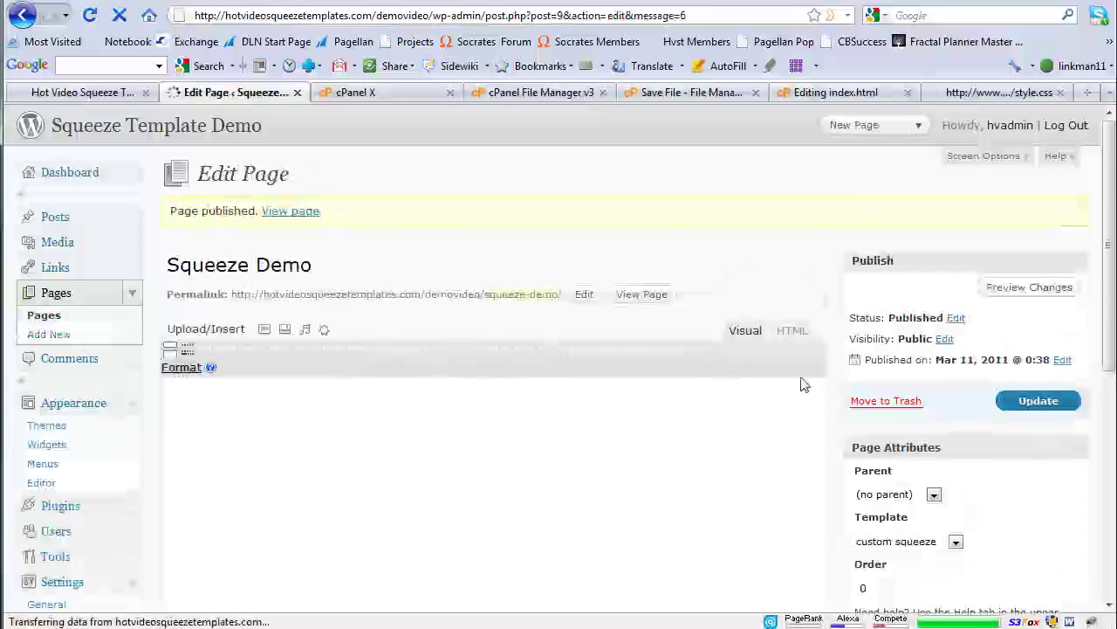
- View the published Squeeze Demo page in a new browser tab
right_click(633, 302)
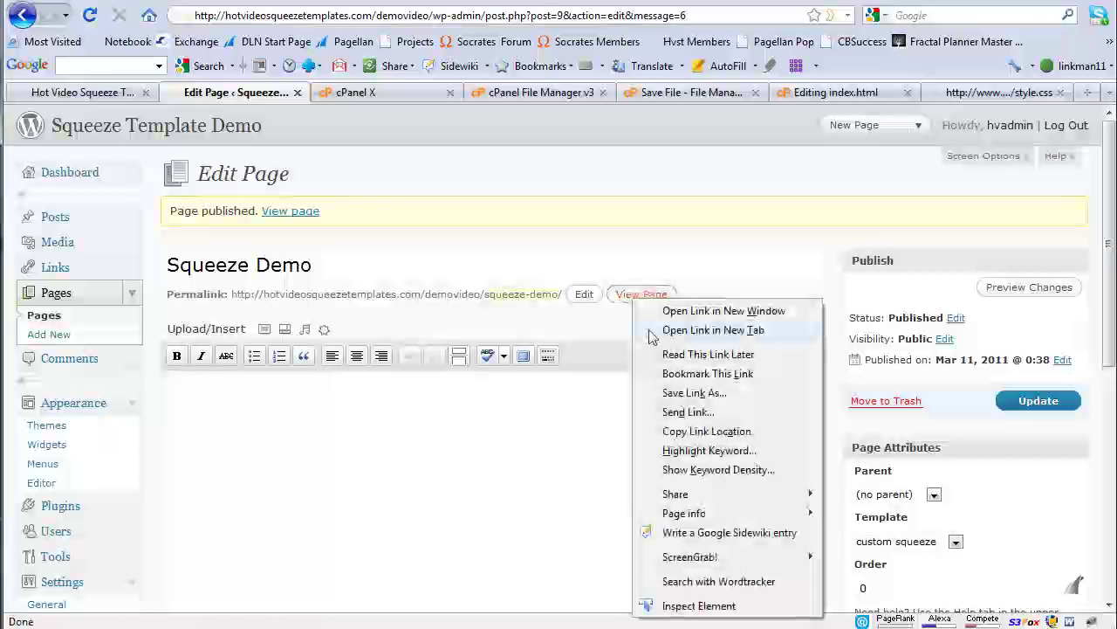
left_click(712, 334)
left_click(341, 95)
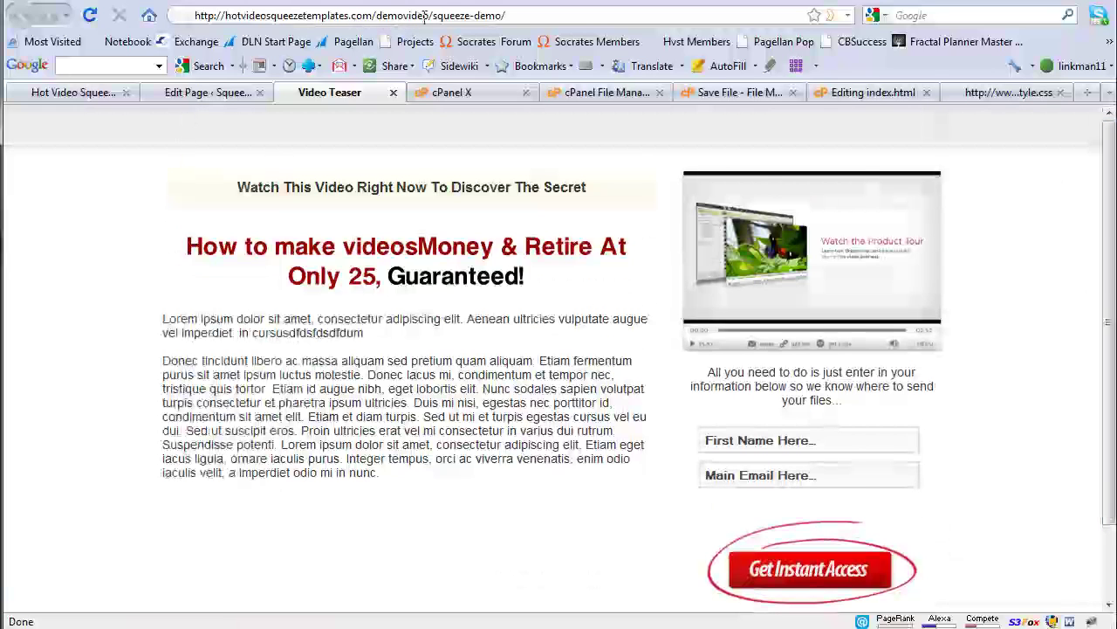
- Set the WordPress static front page to Squeeze Demo, save the reading settings and view the site's home page
left_click(209, 95)
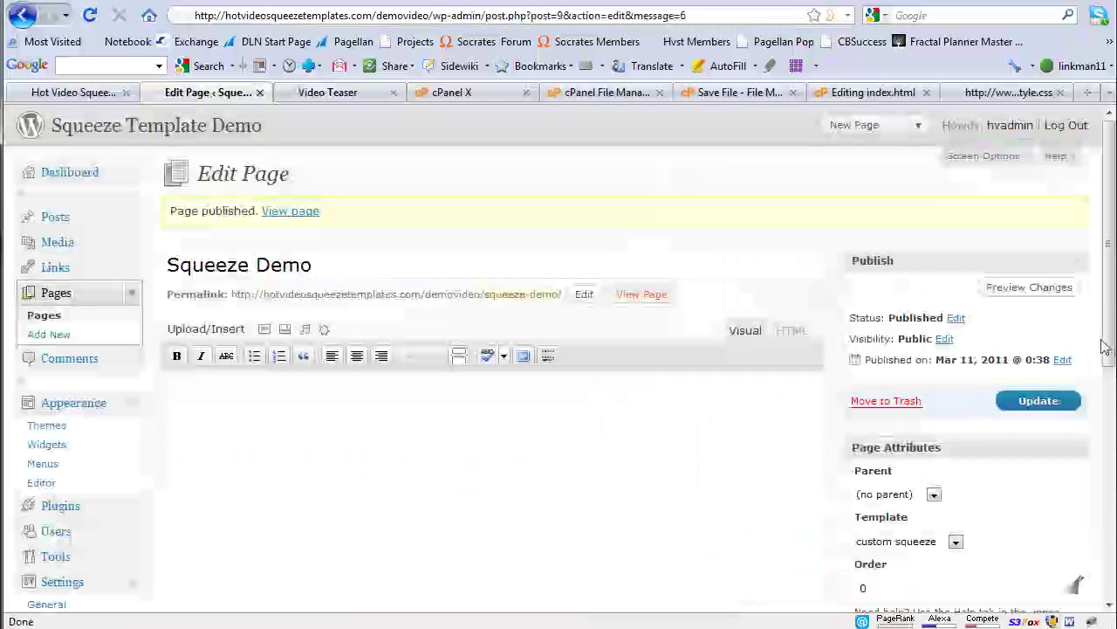
scroll(1112, 448, "down", 3)
scroll(1113, 448, "down", 3)
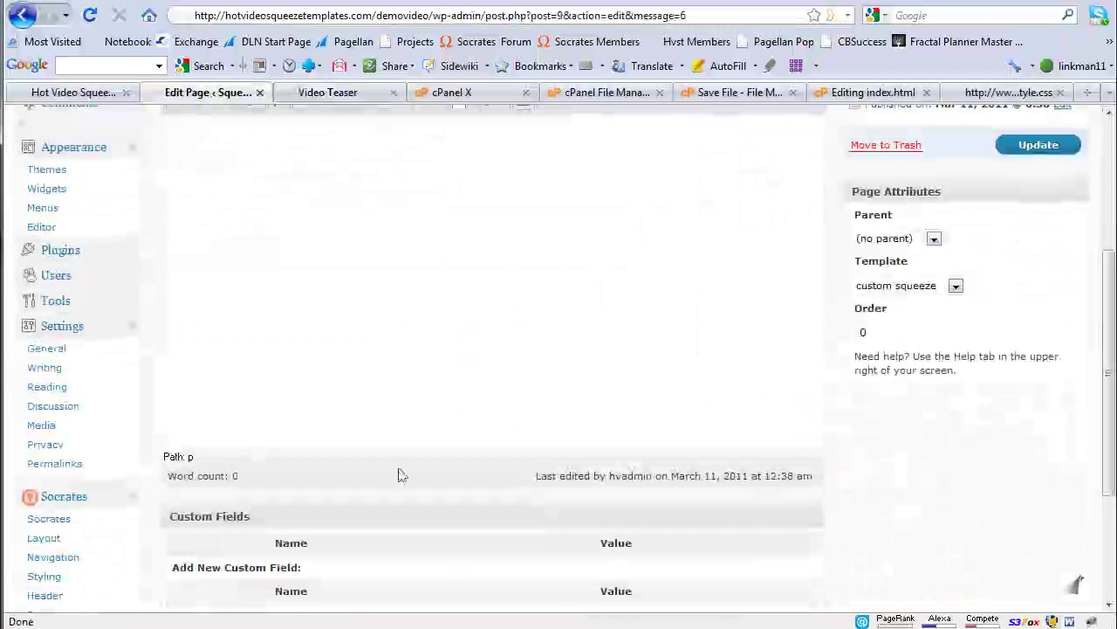
left_click(48, 387)
left_click(533, 268)
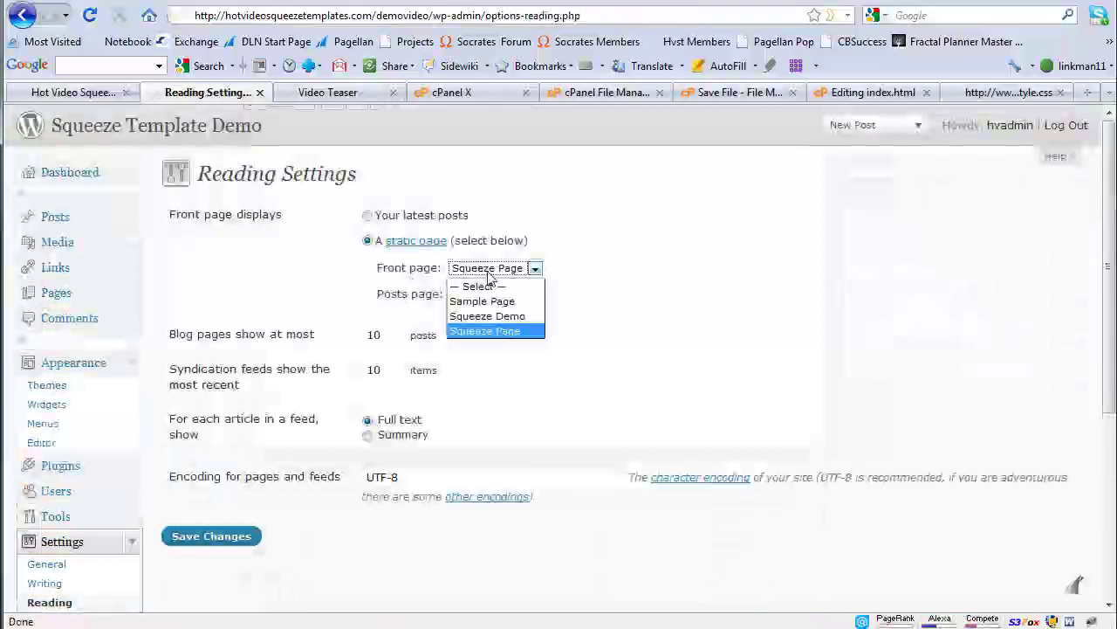
left_click(487, 316)
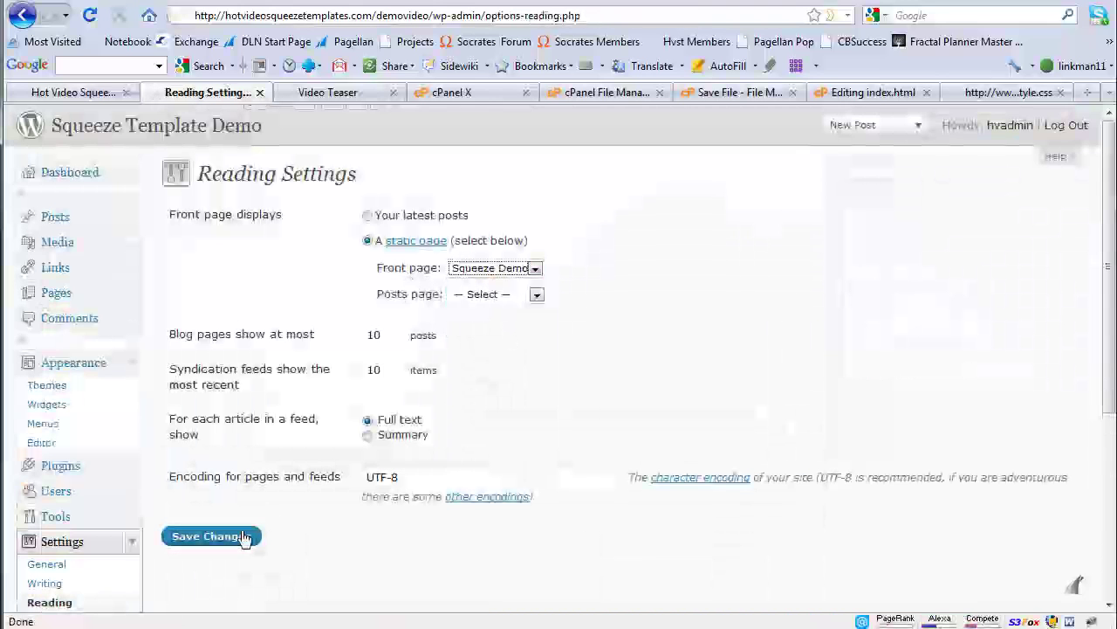
left_click(243, 534)
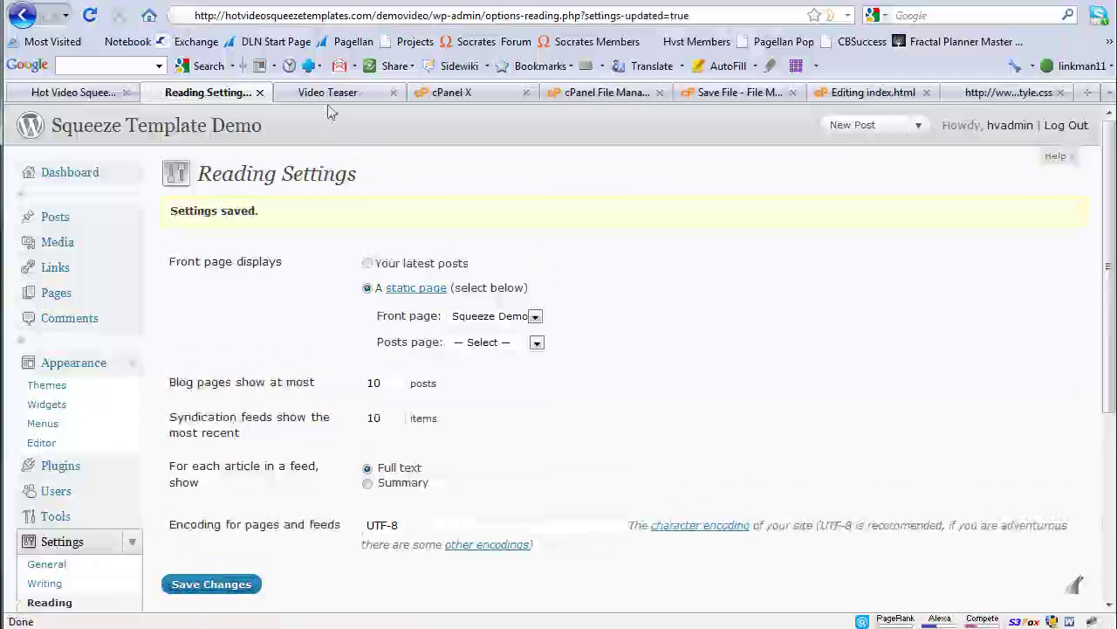
left_click(190, 129)
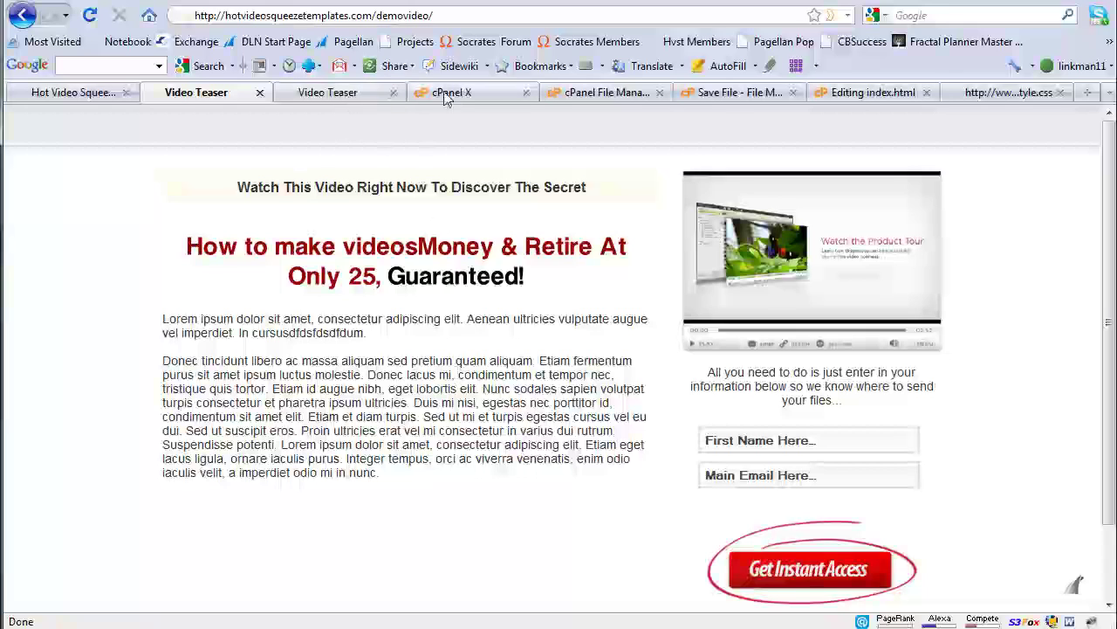
- Open the myredirectcode.com redirect generator in the browser tab that holds the style.css file
left_click(1004, 93)
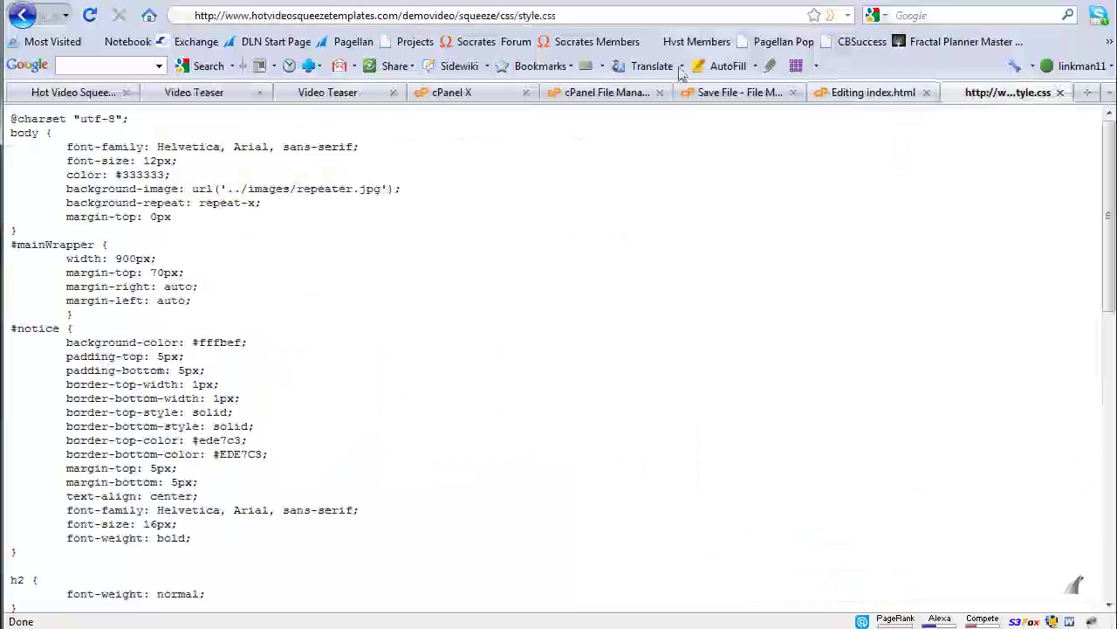
left_click(480, 16)
type("my")
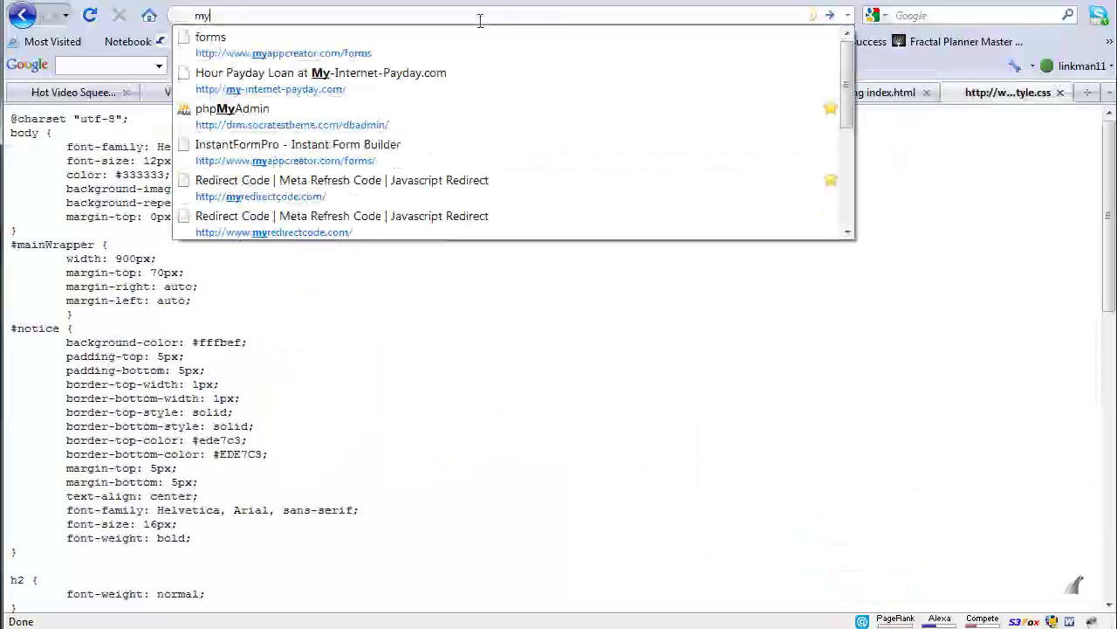
type("redi")
key("Down")
key("Return")
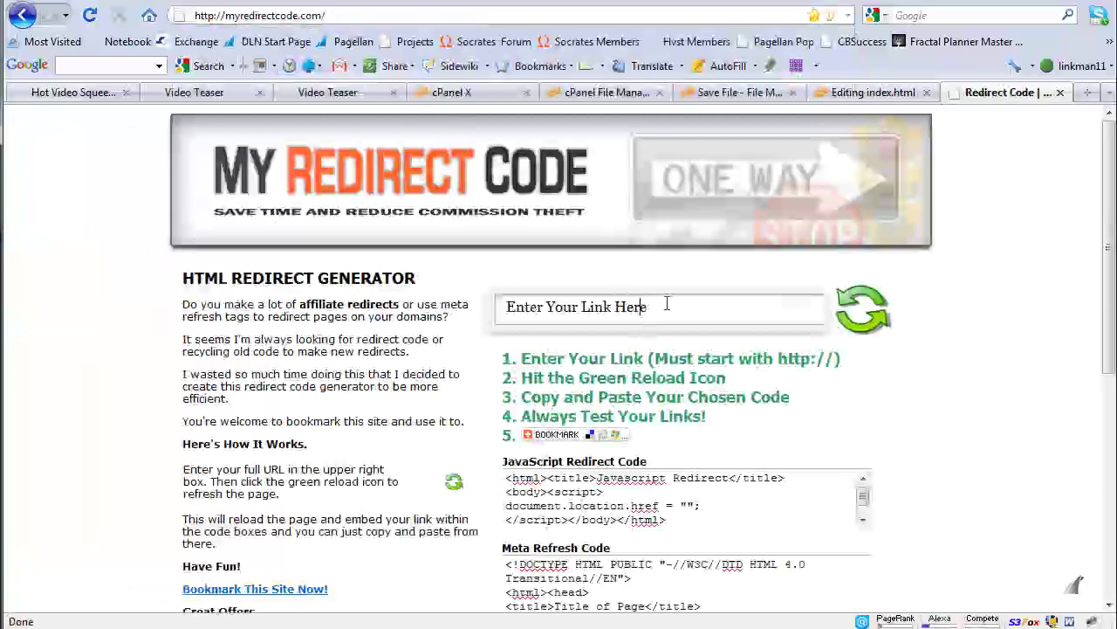
left_click(666, 303)
type("http://")
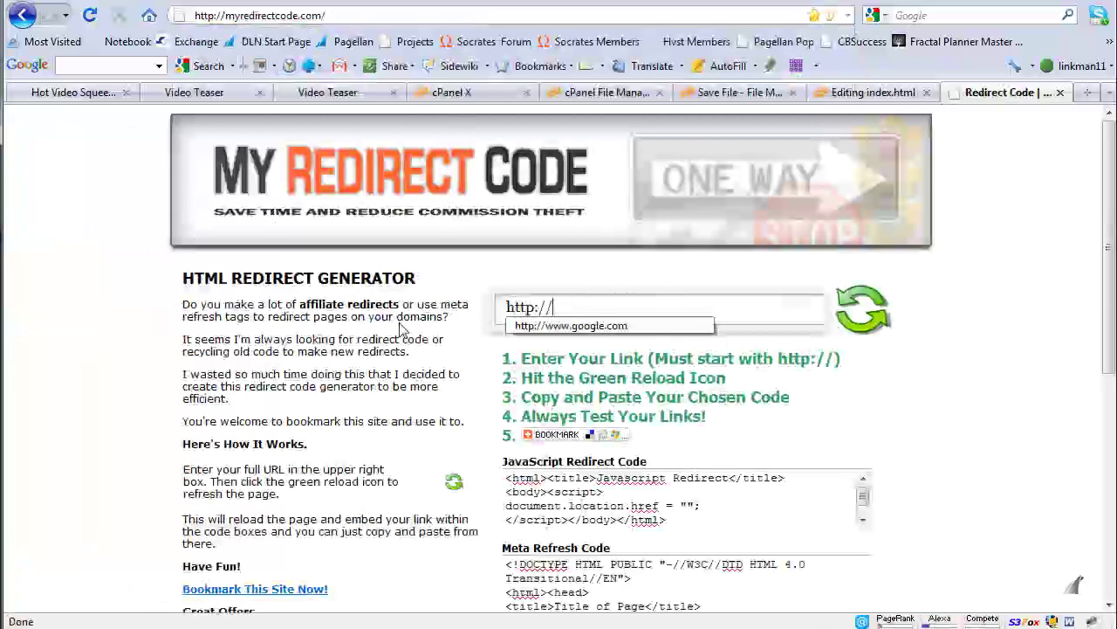
type("www.google")
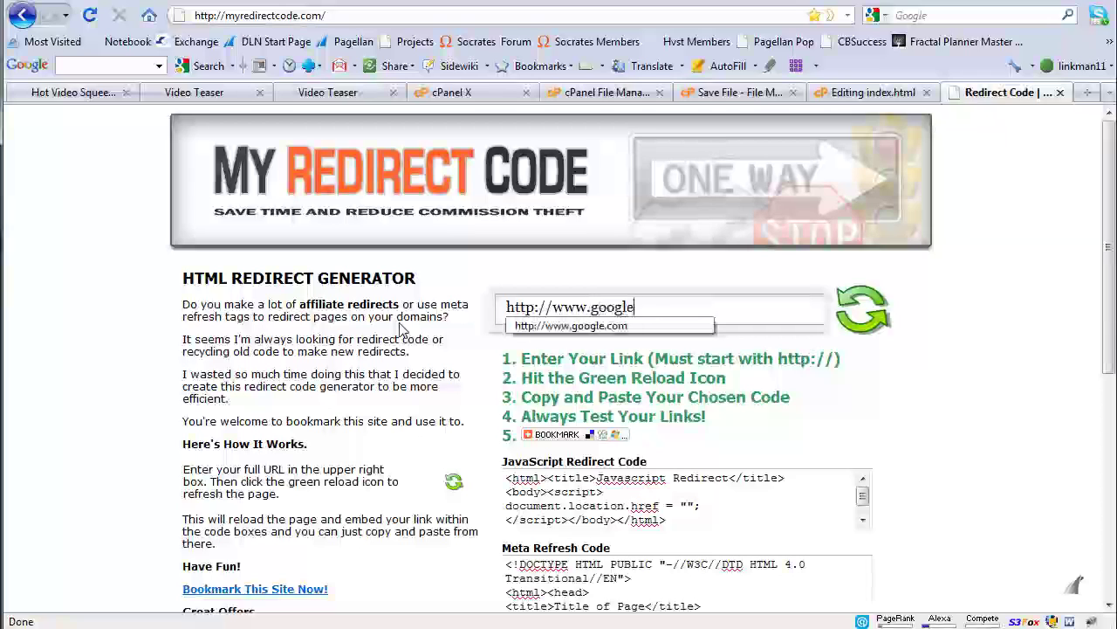
type(".com")
left_click(861, 309)
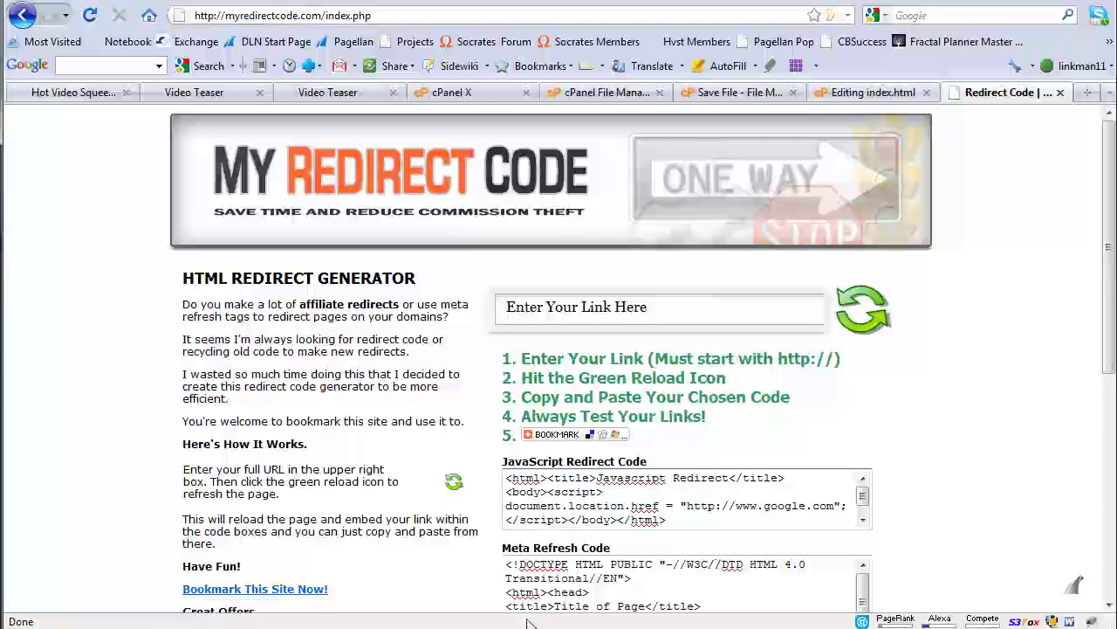
- Replace the HTML below the template header in customsqueeze.php with the generated meta refresh code and save the file
key("ctrl+a")
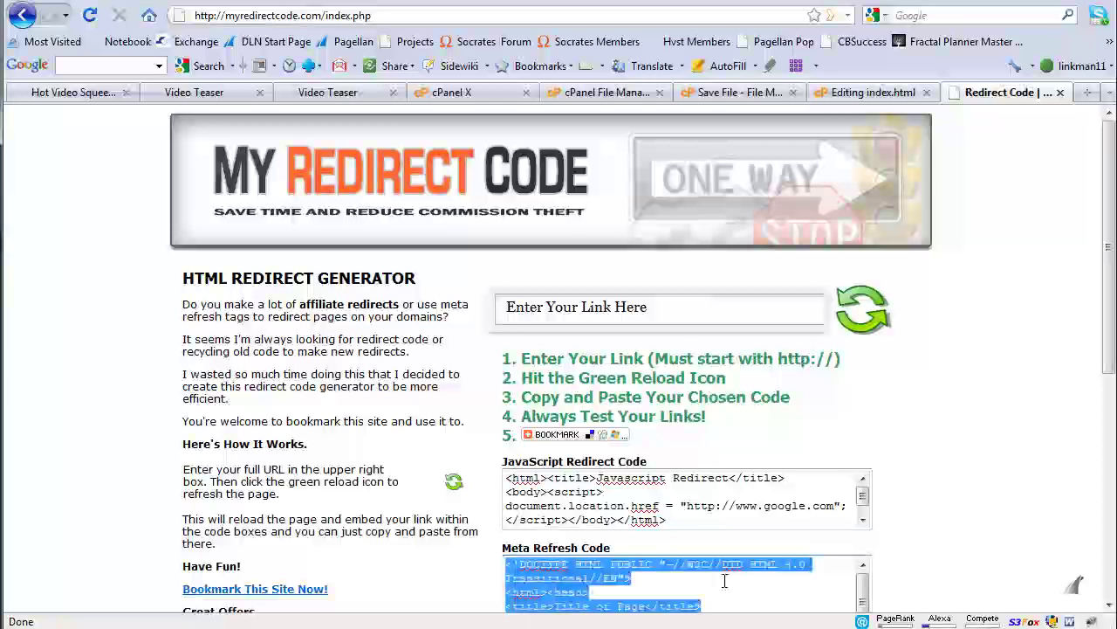
left_click(739, 92)
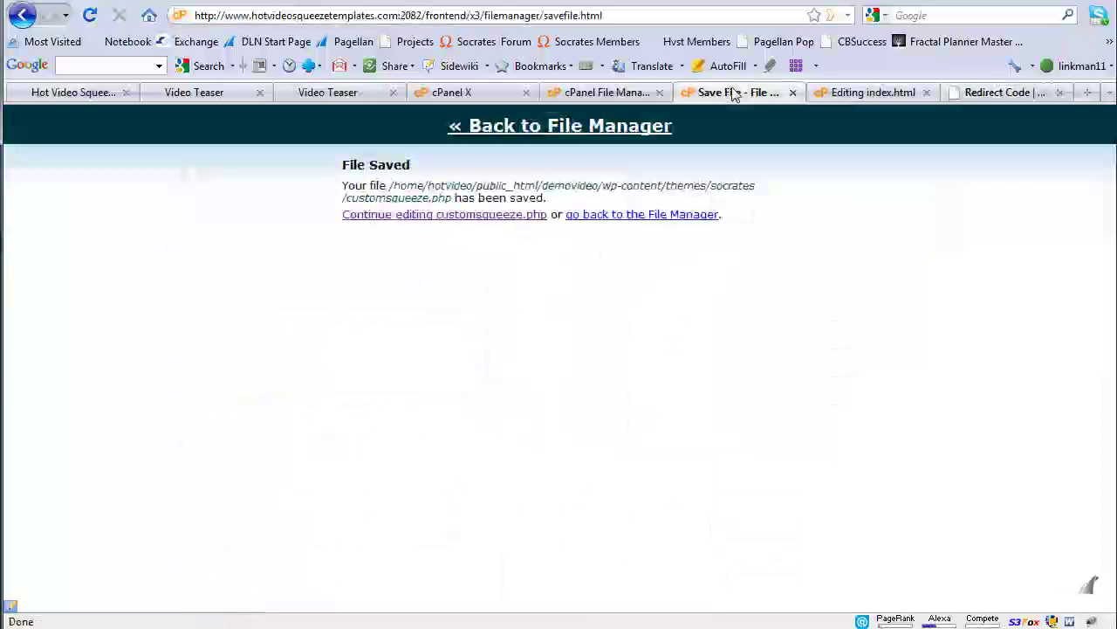
left_click(466, 215)
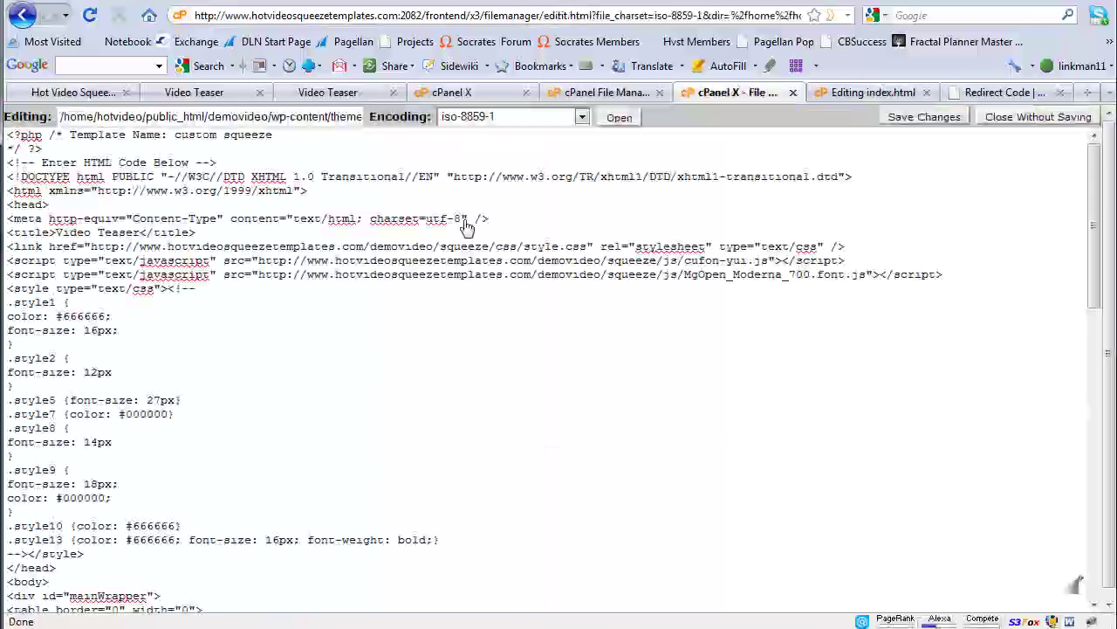
left_click_drag(9, 175, 9, 602)
type("<!DOCTYPE HTML PUBLIC \"-//W3C//DTD HTML 4.0 Transitional//EN\"> <html><head> <title>Title of Page</title> <meta http-equiv=\"REFRESH\" content=\"0;url=http://www.google.com\"> </HEAD><BODY></BODY></HTML>")
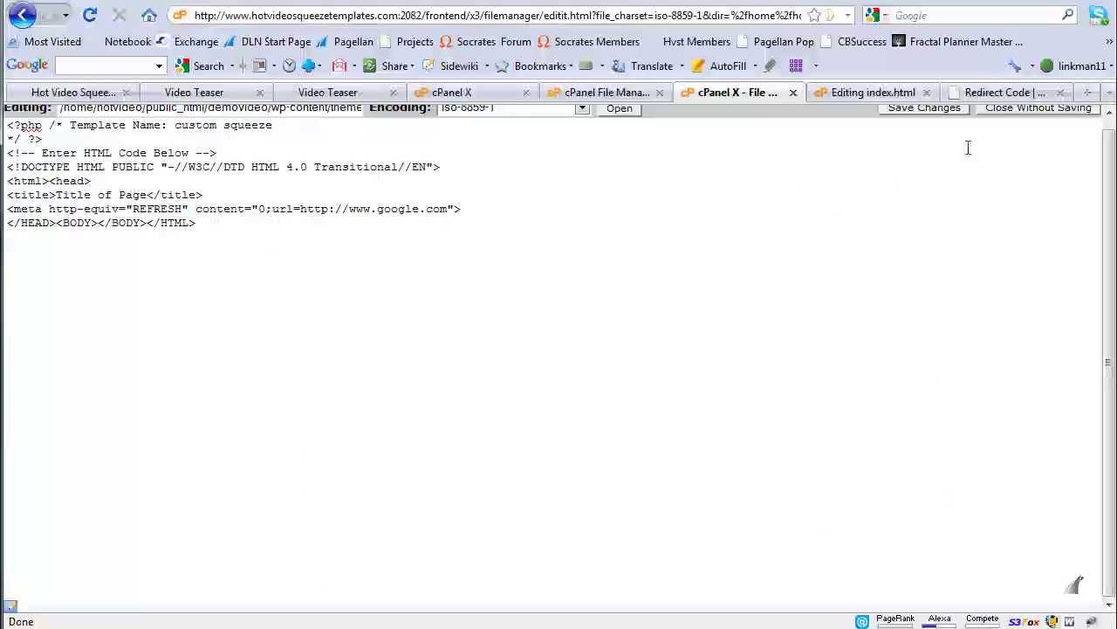
left_click(950, 108)
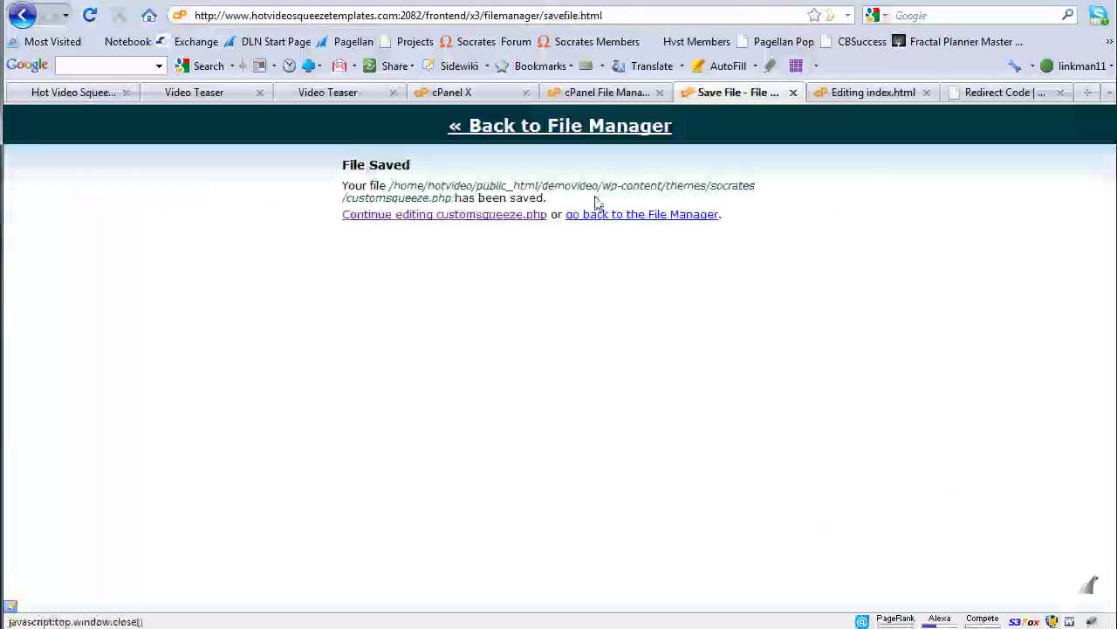
- Reload the published Squeeze Demo page to test the redirect
left_click(311, 96)
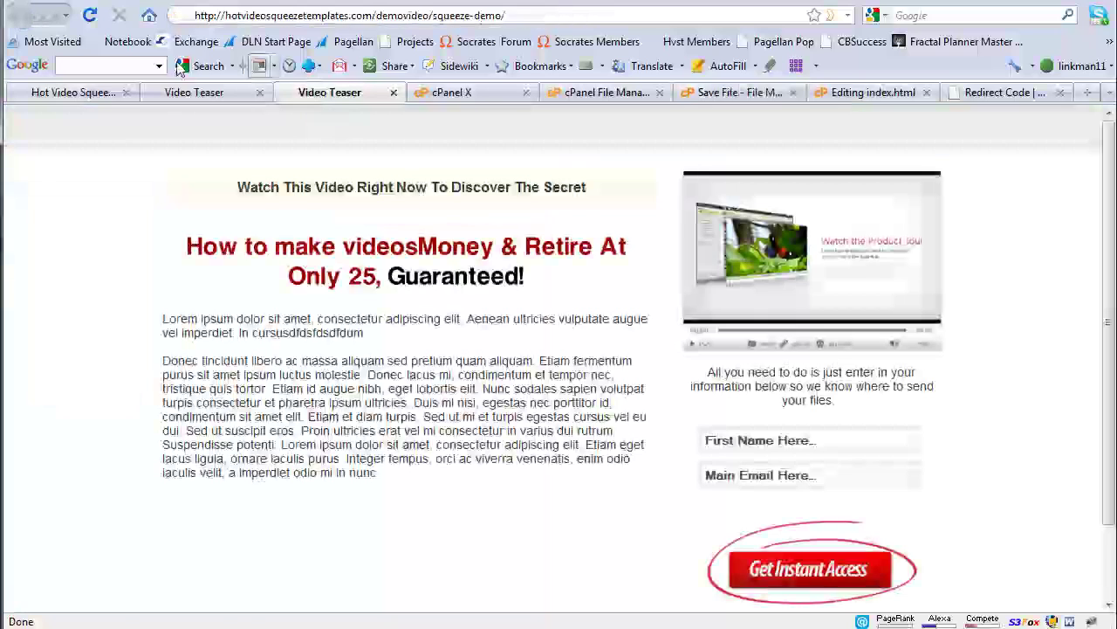
left_click(90, 15)
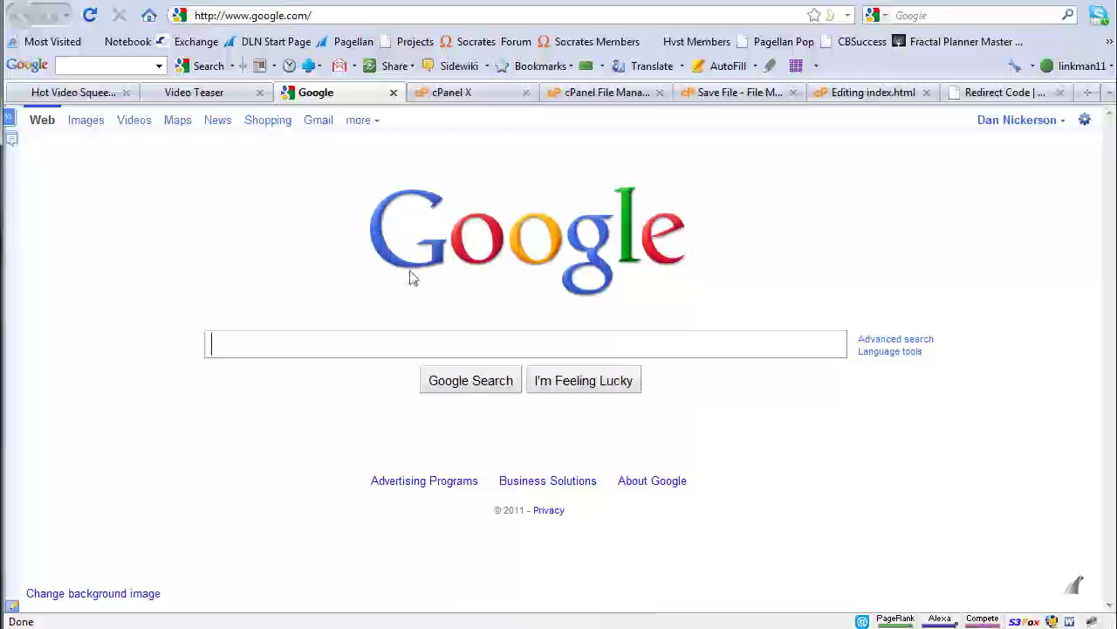
- Return to the WordPress dashboard and open the custom squeeze page template (customsqueeze.php) in the theme editor
left_click(219, 98)
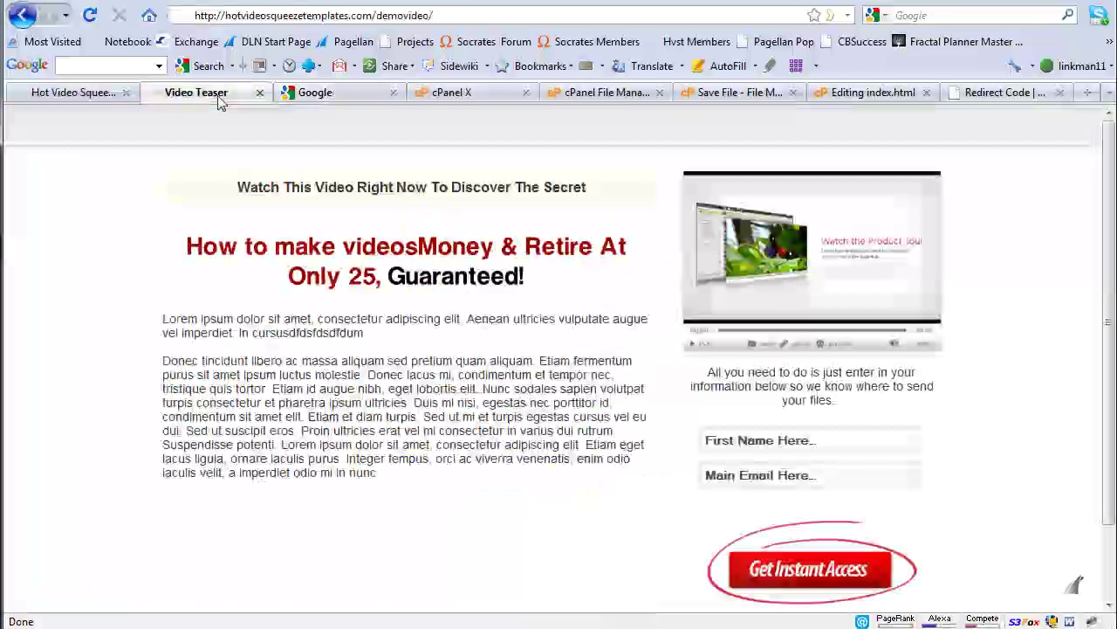
left_click(98, 98)
left_click(198, 96)
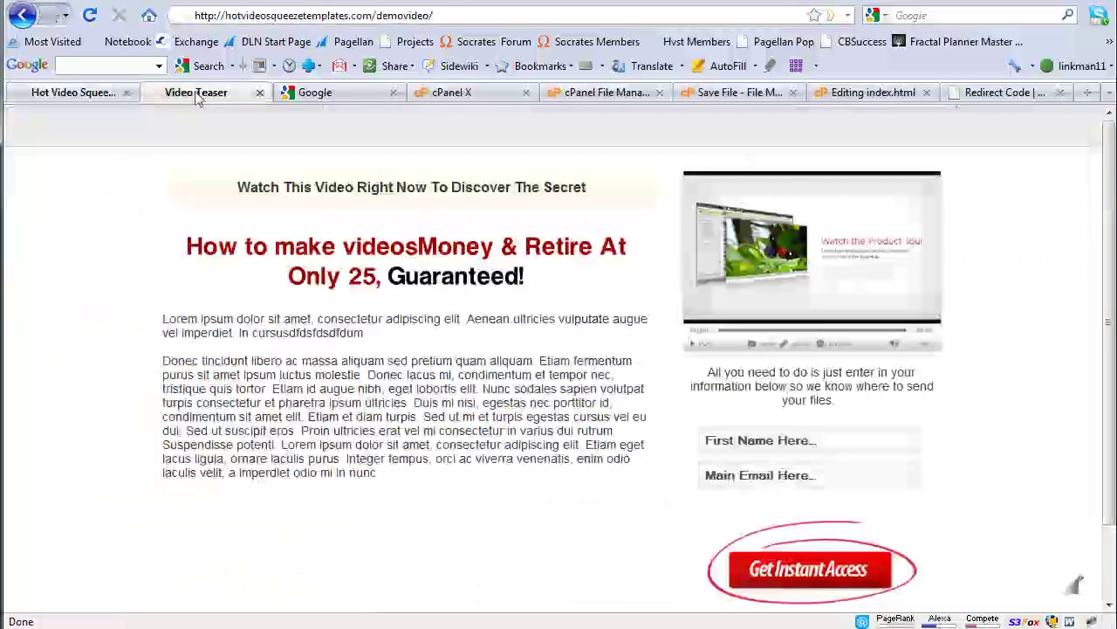
left_click(22, 16)
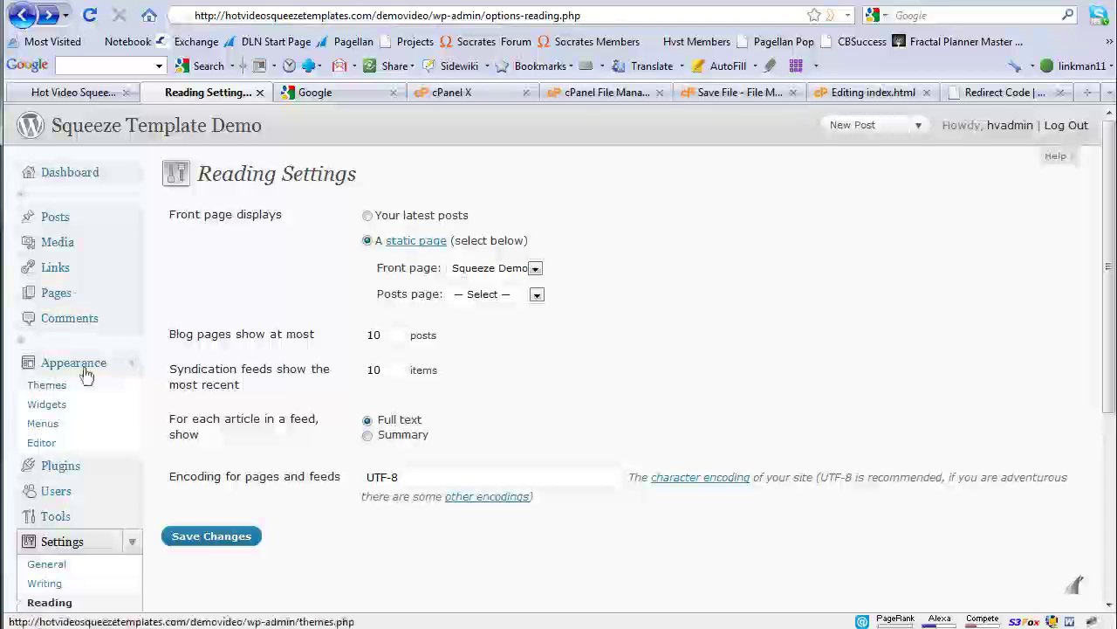
left_click(43, 445)
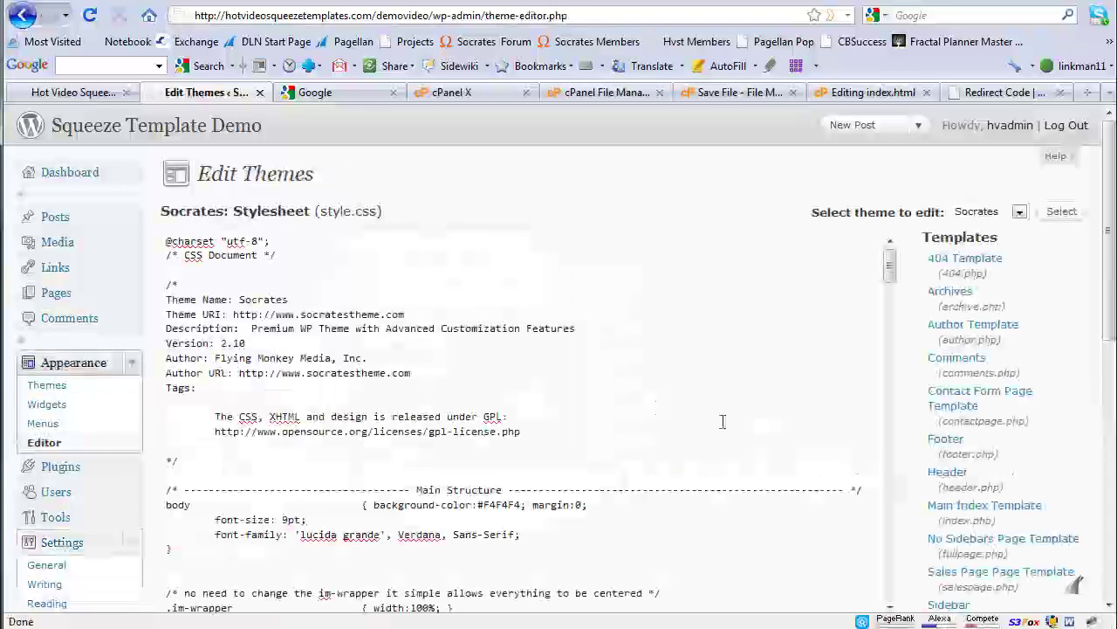
left_click(1109, 410)
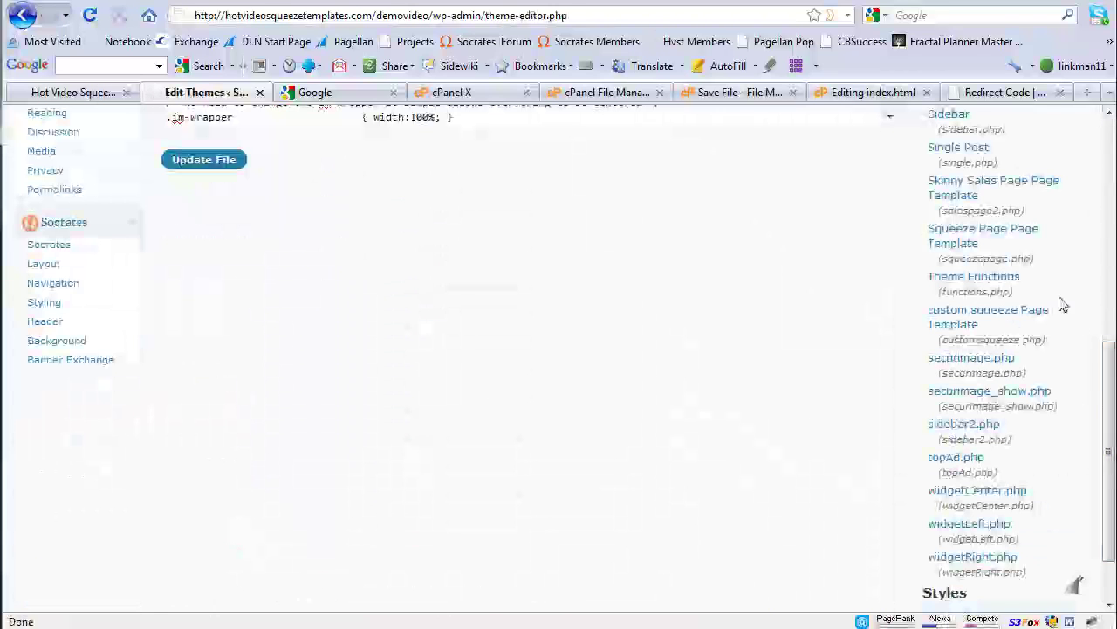
left_click(1006, 493)
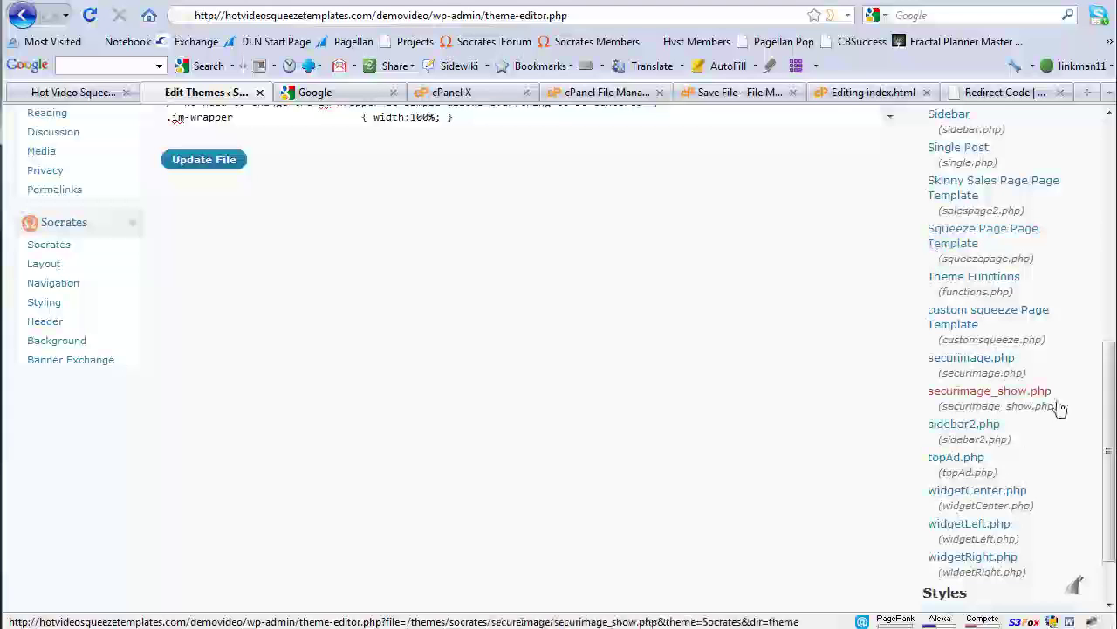
left_click(982, 315)
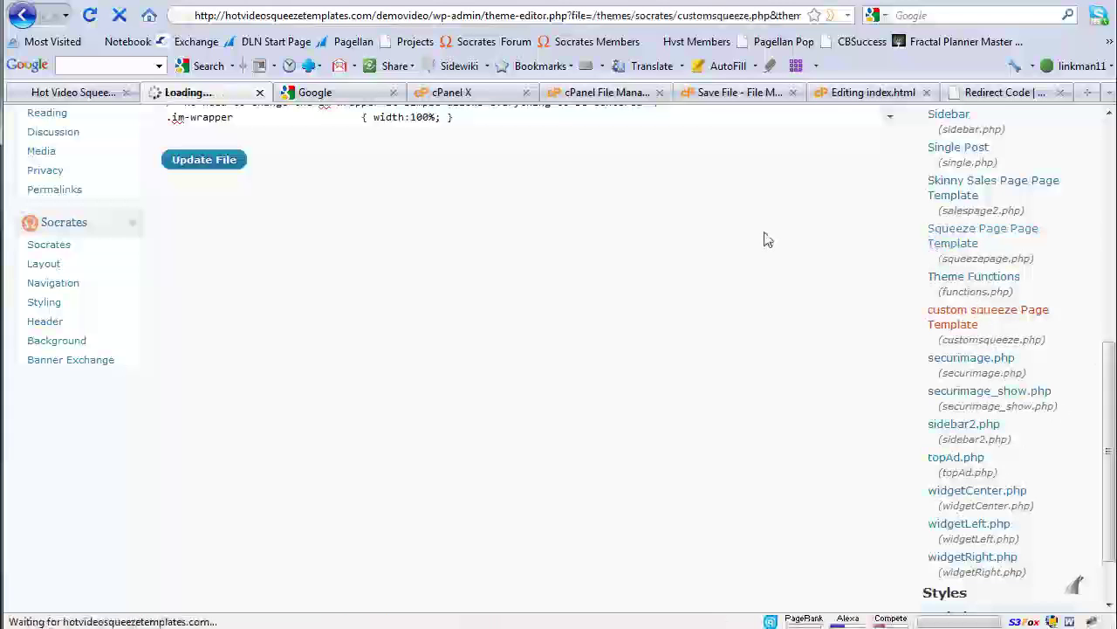